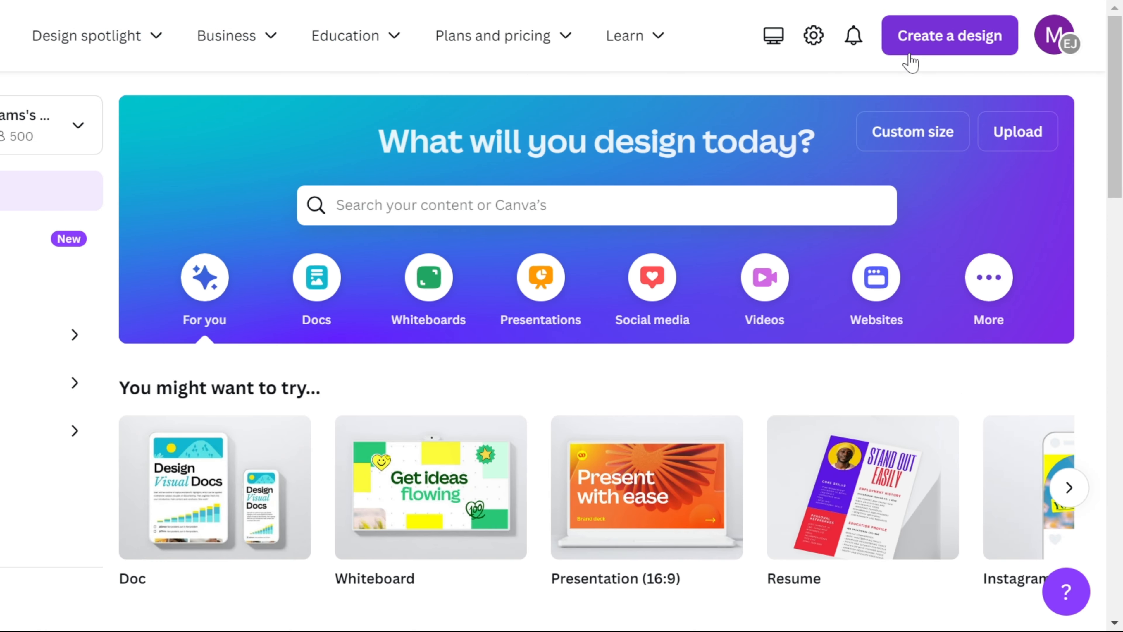
Step: Search the design types for "youtube thumbnail" and create a blank 1280 × 720 px YouTube Thumbnail design
left_click(910, 62)
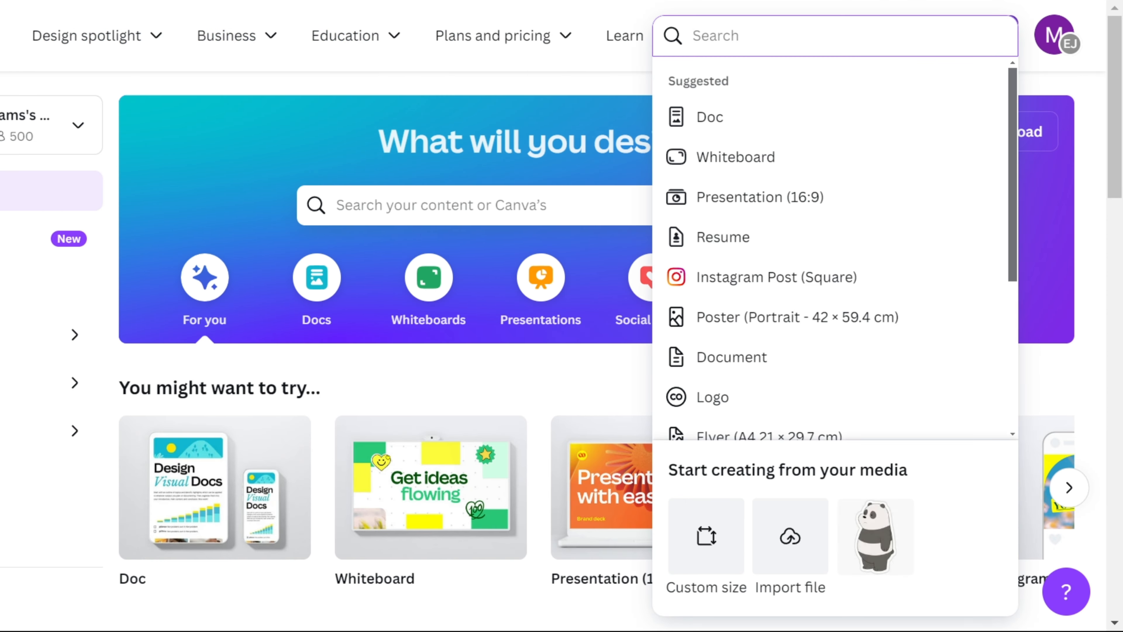
scroll(897, 173, "down", 3)
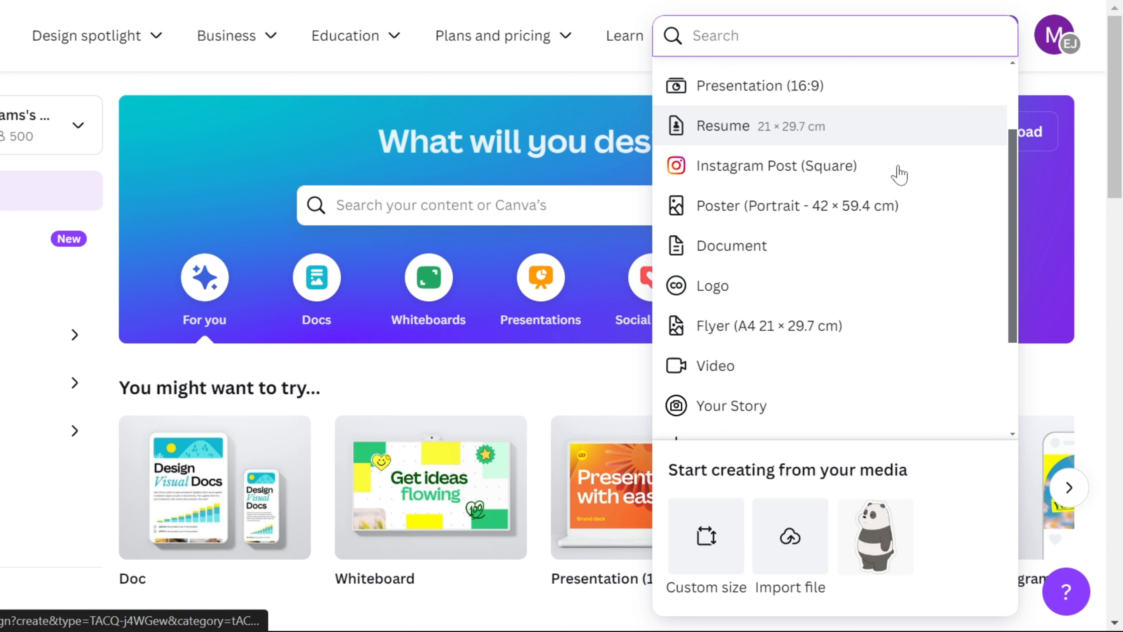
scroll(897, 174, "up", 3)
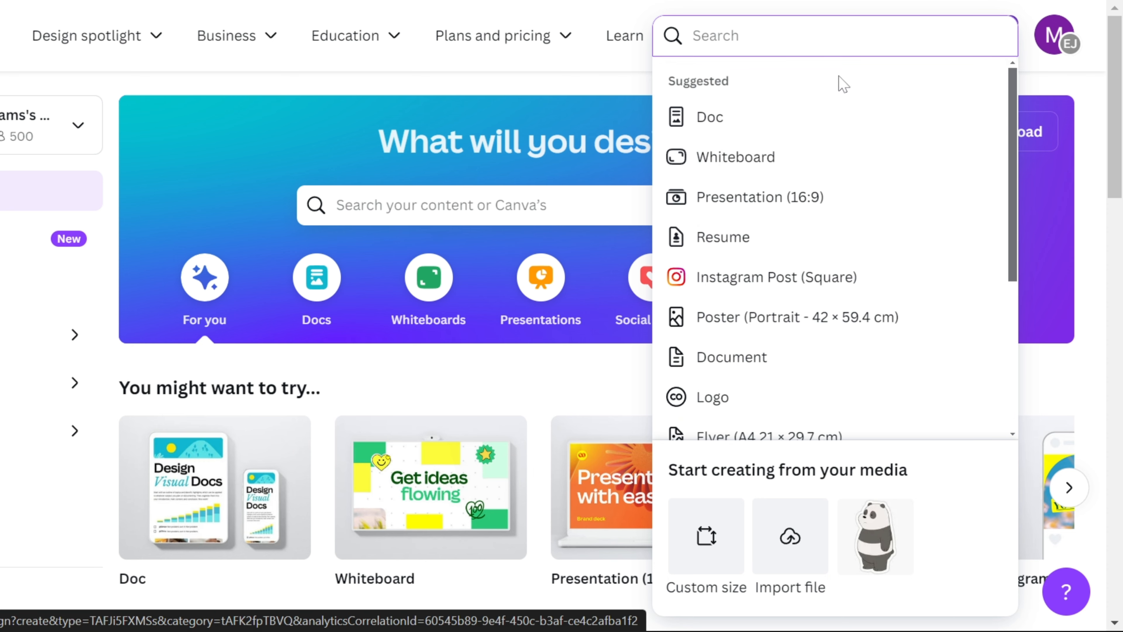
type("yout")
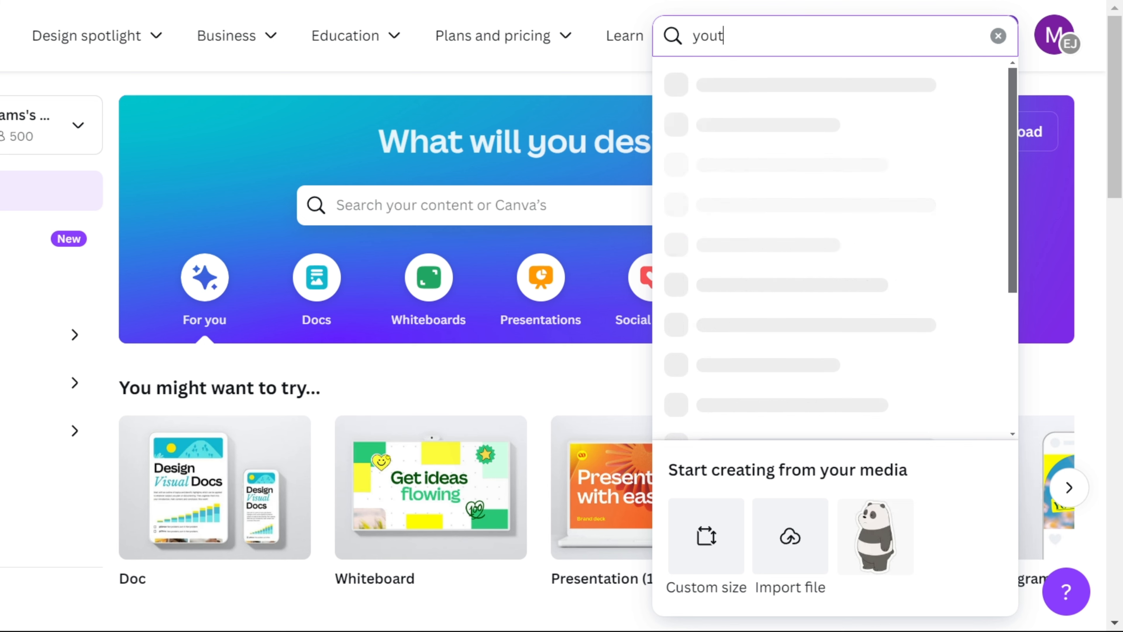
type("ube thumbnail")
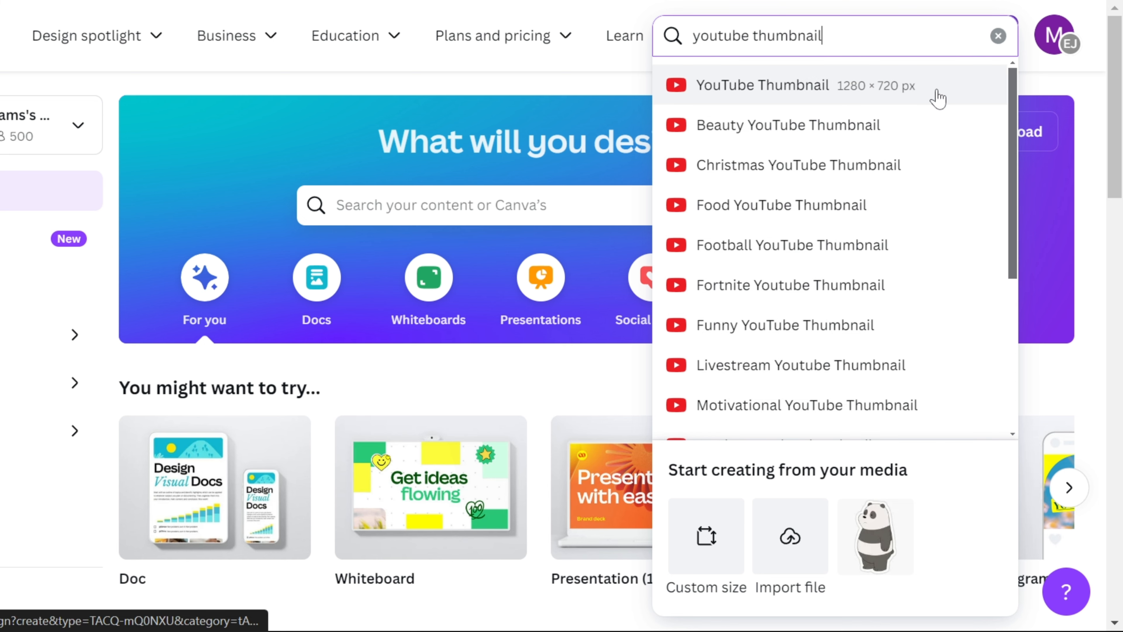
left_click(936, 98)
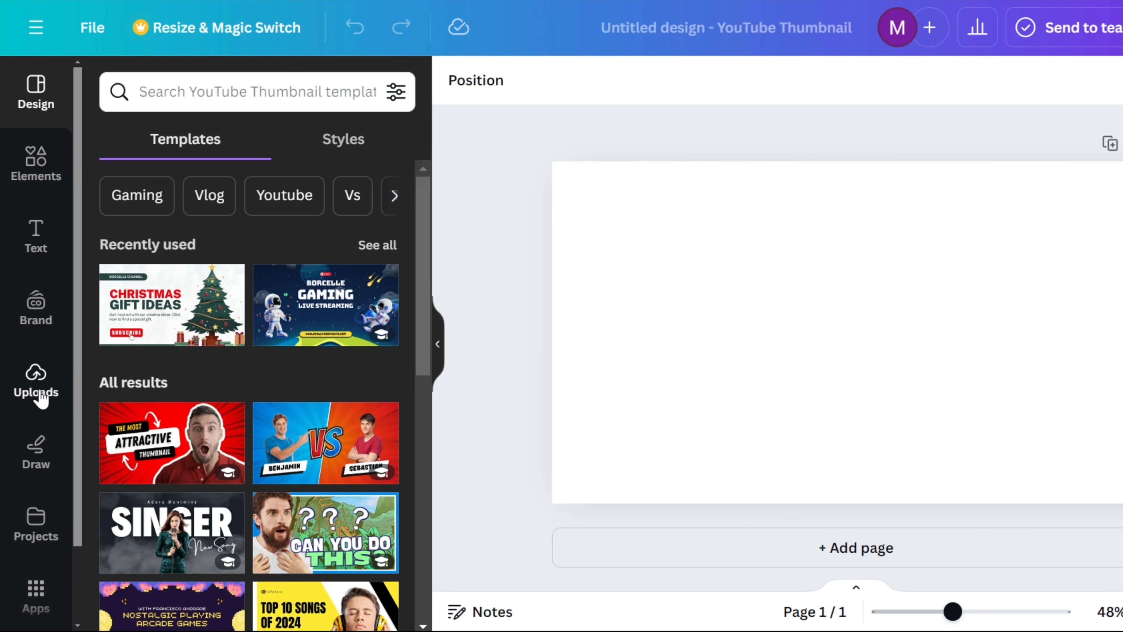
Step: Upload the Cute Panda image file to the design's media library
left_click(33, 412)
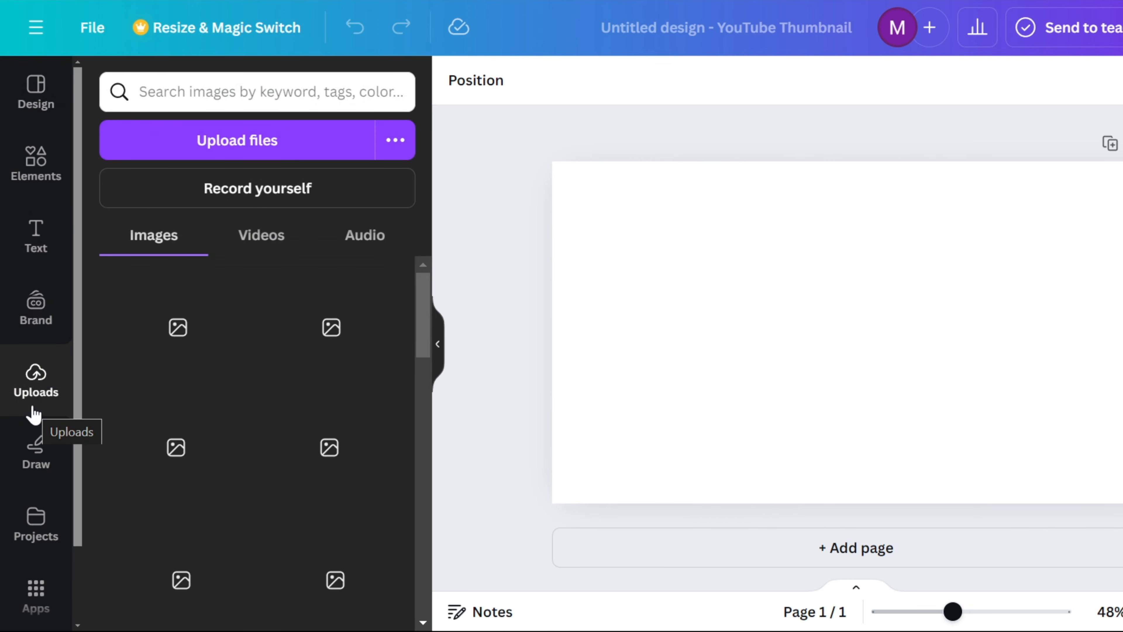
left_click(336, 150)
left_click(331, 98)
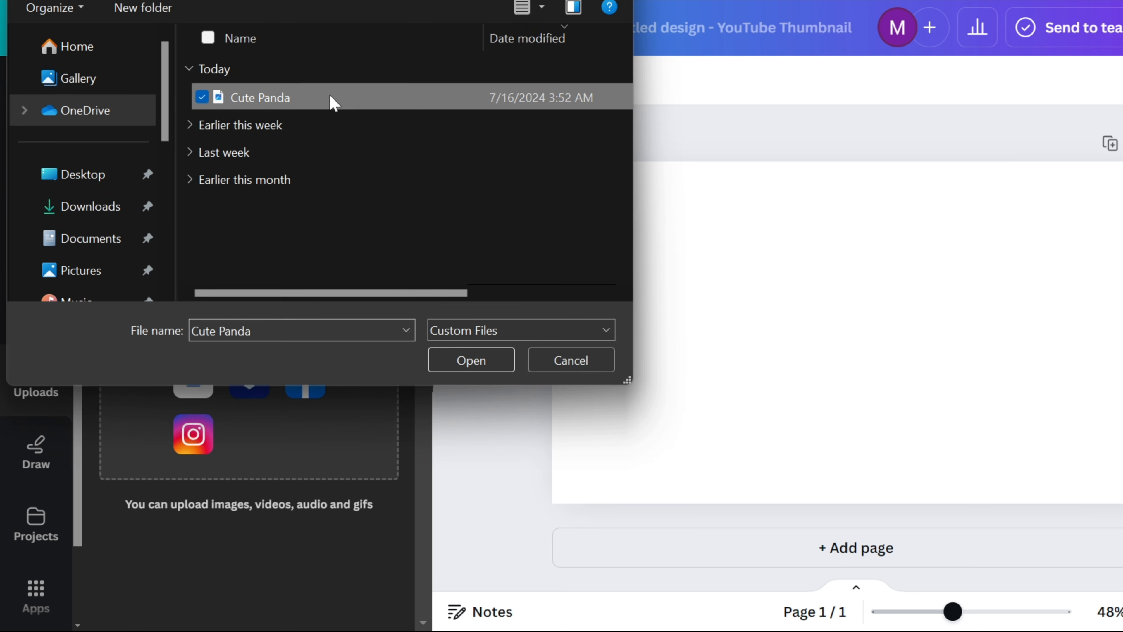
left_click(470, 359)
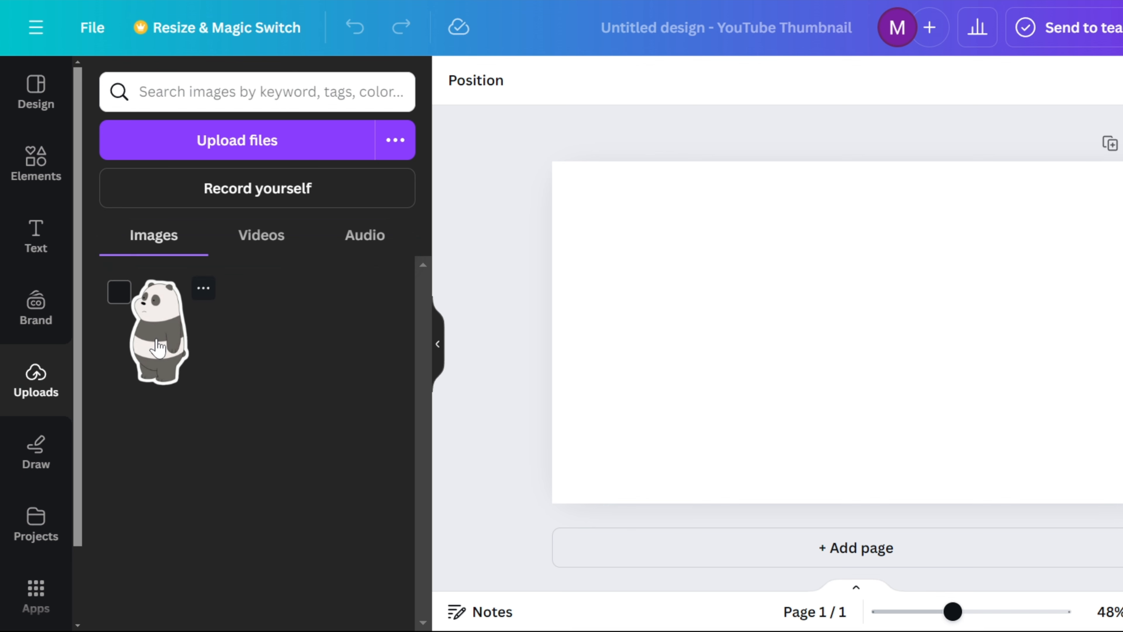
Step: Place the uploaded panda image on the page, enlarge it slightly and centre it
left_click_drag(158, 347, 755, 303)
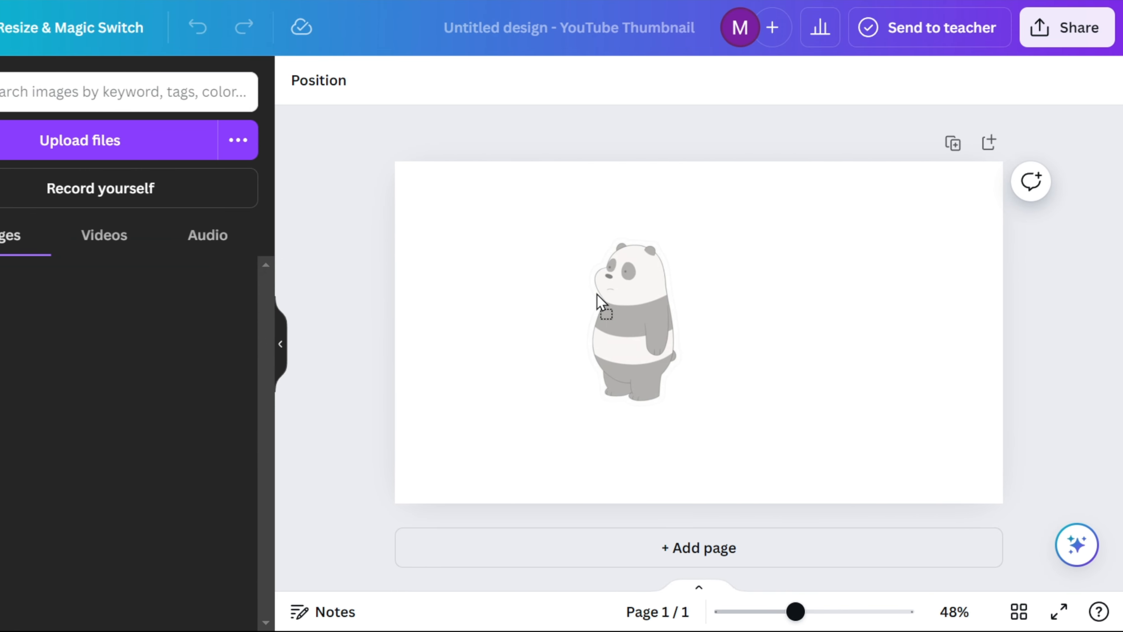
left_click_drag(599, 303, 672, 309)
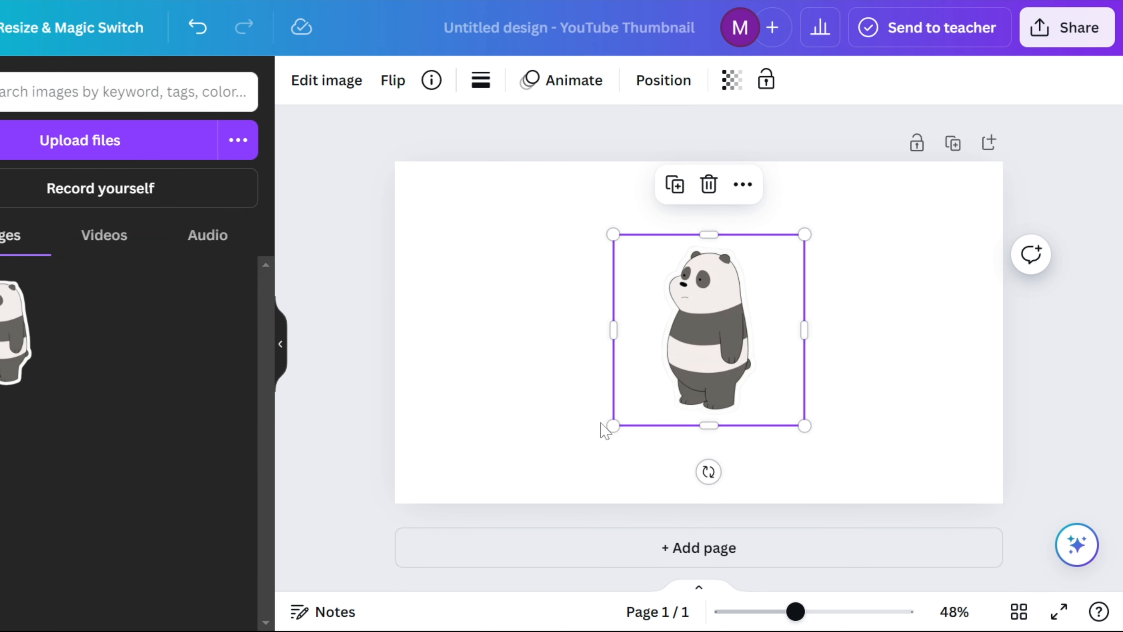
left_click_drag(611, 426, 580, 459)
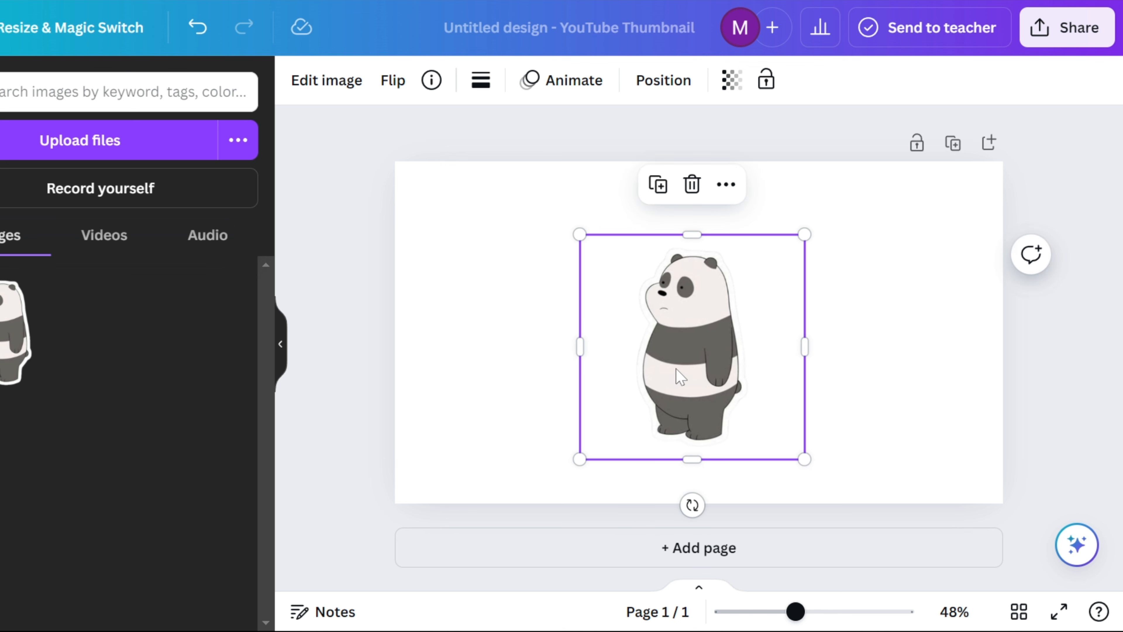
mouse_move(676, 368)
left_mouse_down()
mouse_move(691, 365)
mouse_move(684, 351)
left_mouse_up()
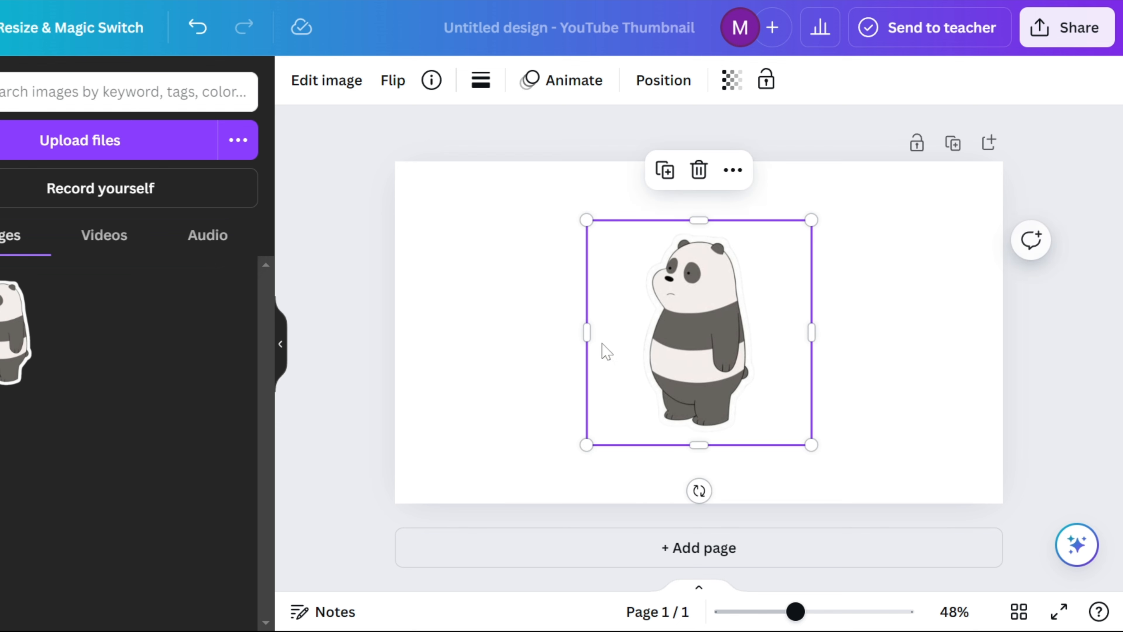
left_click(525, 310)
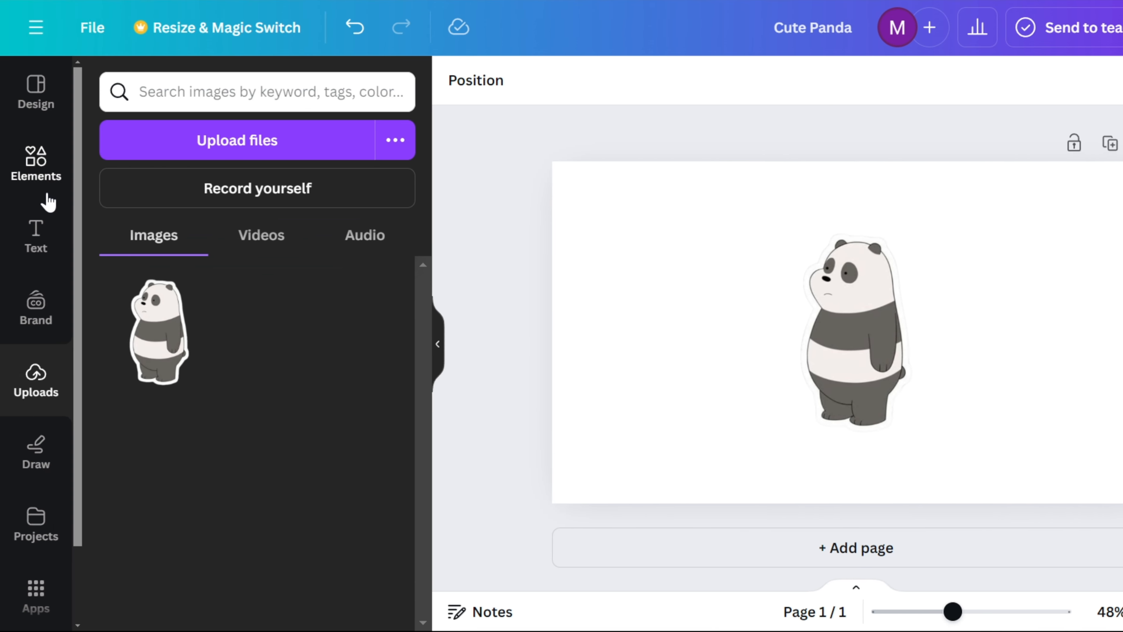
Step: Search the elements for "background" graphics and add the white and light grey sunburst to the page
left_click(47, 196)
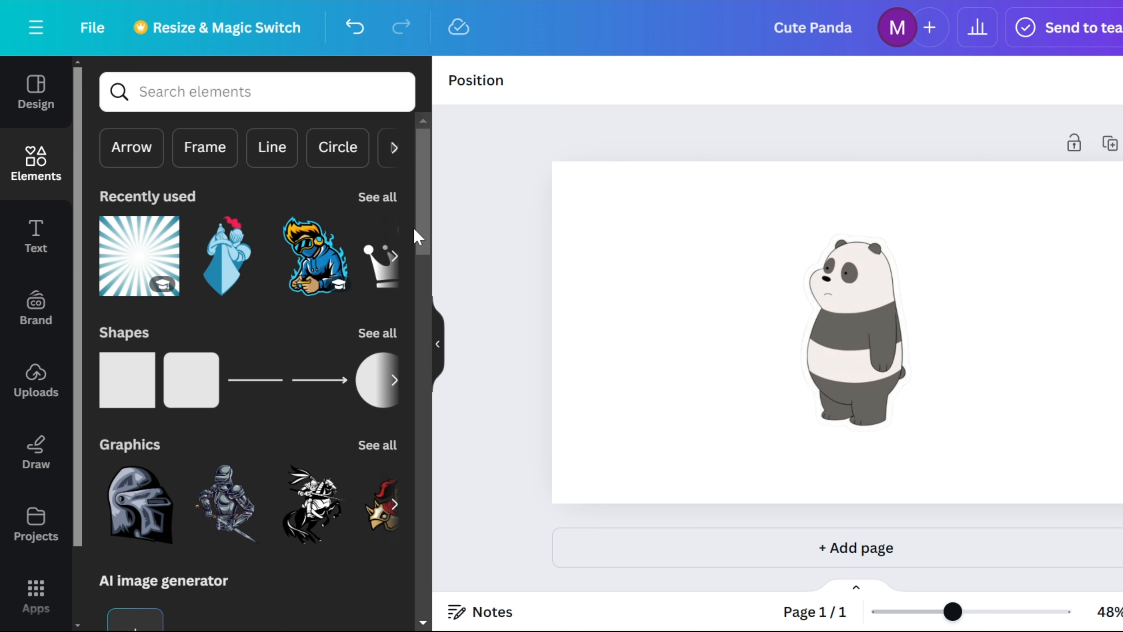
scroll(420, 237, "down", 8)
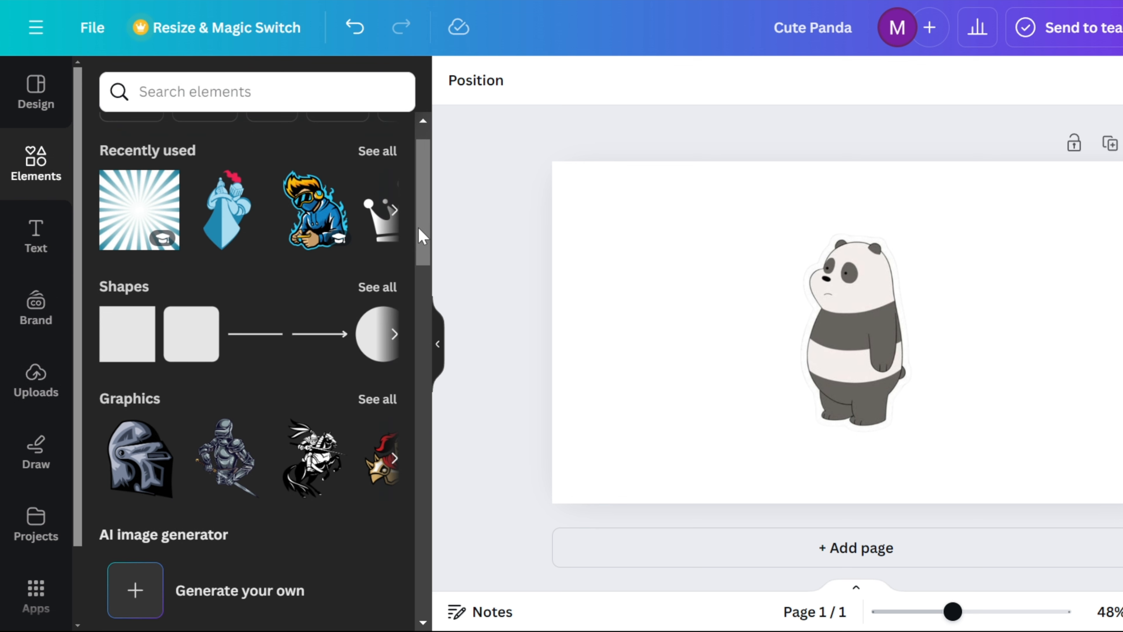
scroll(422, 236, "down", 8)
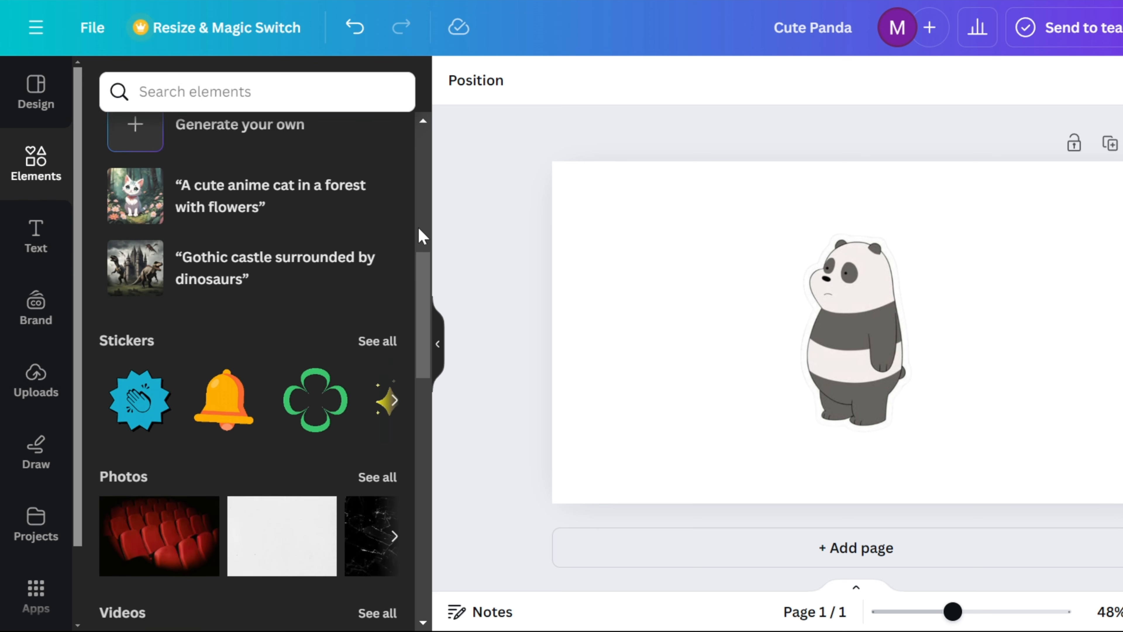
scroll(420, 237, "down", 1)
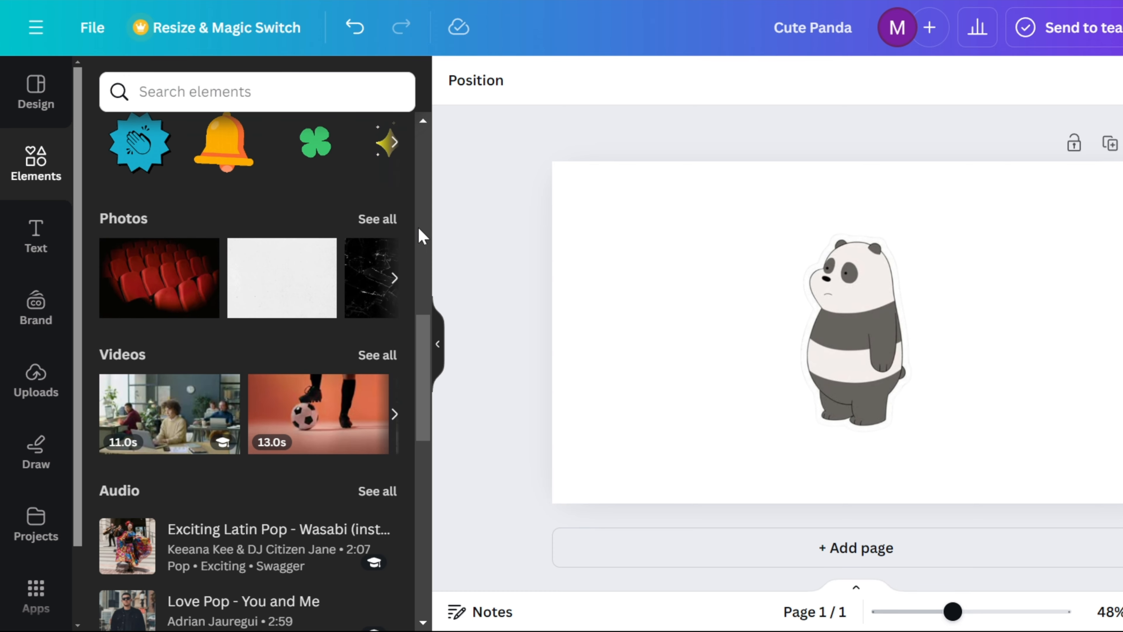
left_click(256, 91)
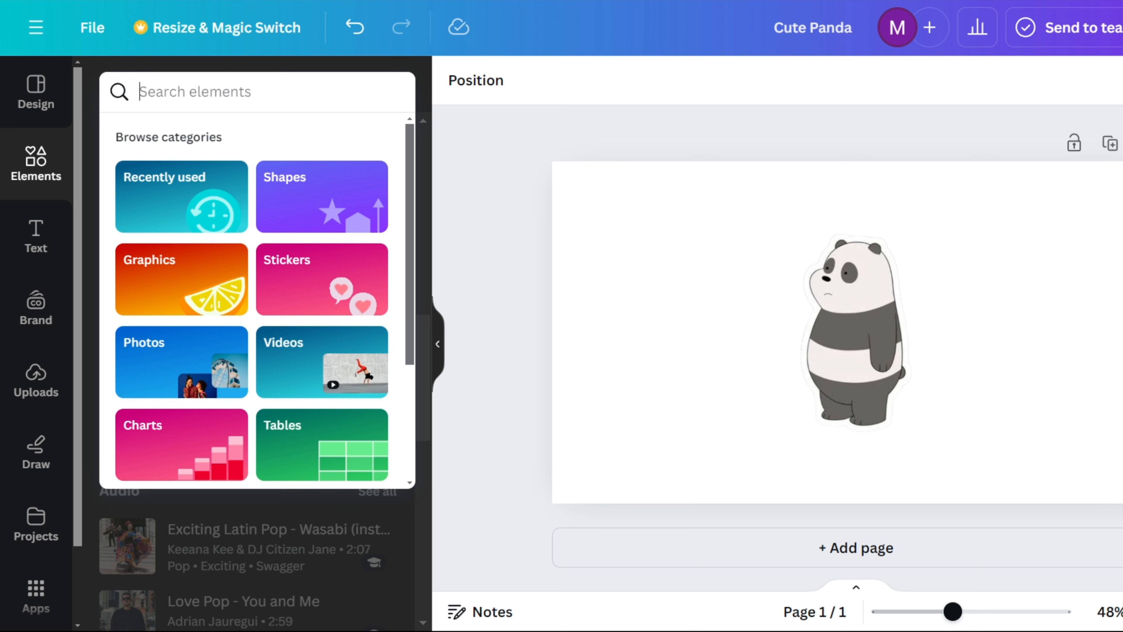
type("background")
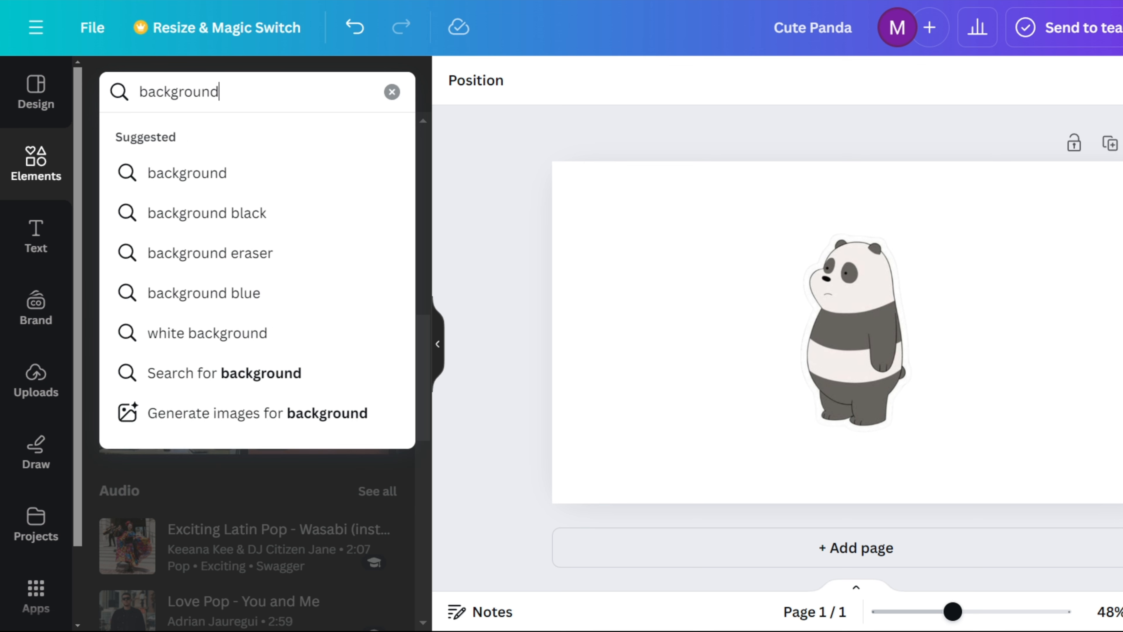
key("Return")
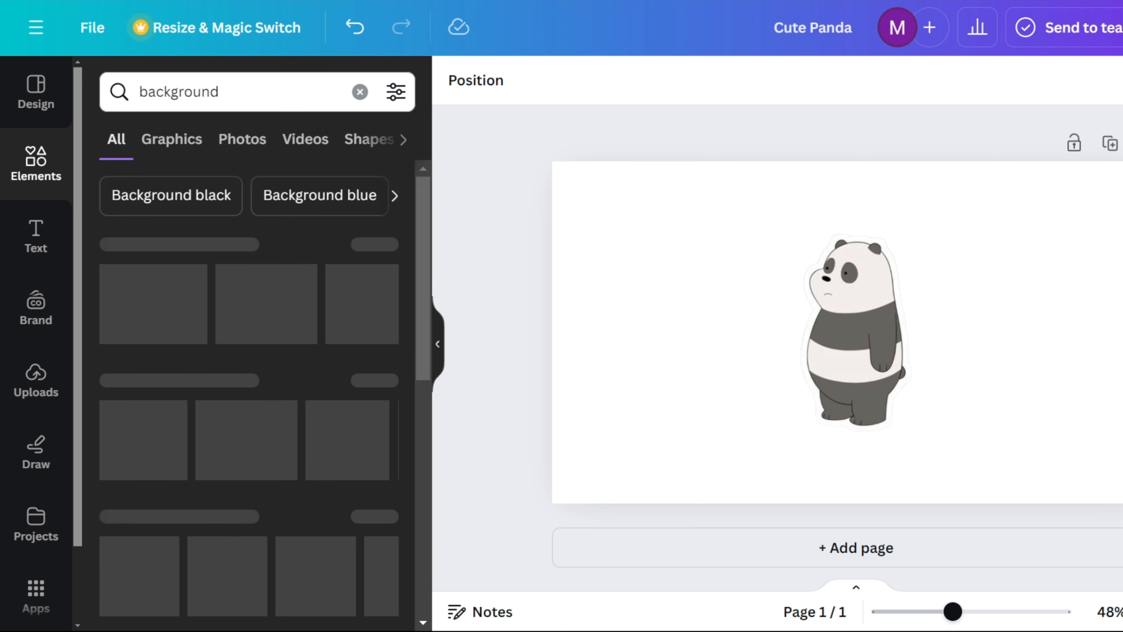
left_click(175, 141)
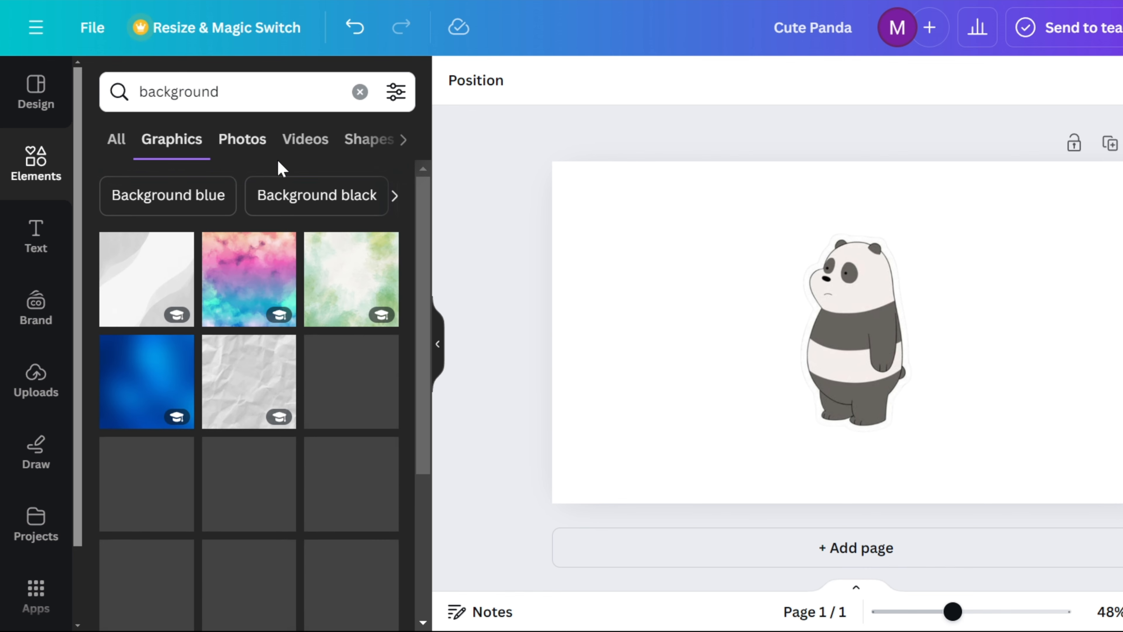
scroll(425, 208, "down", 2)
scroll(427, 208, "down", 7)
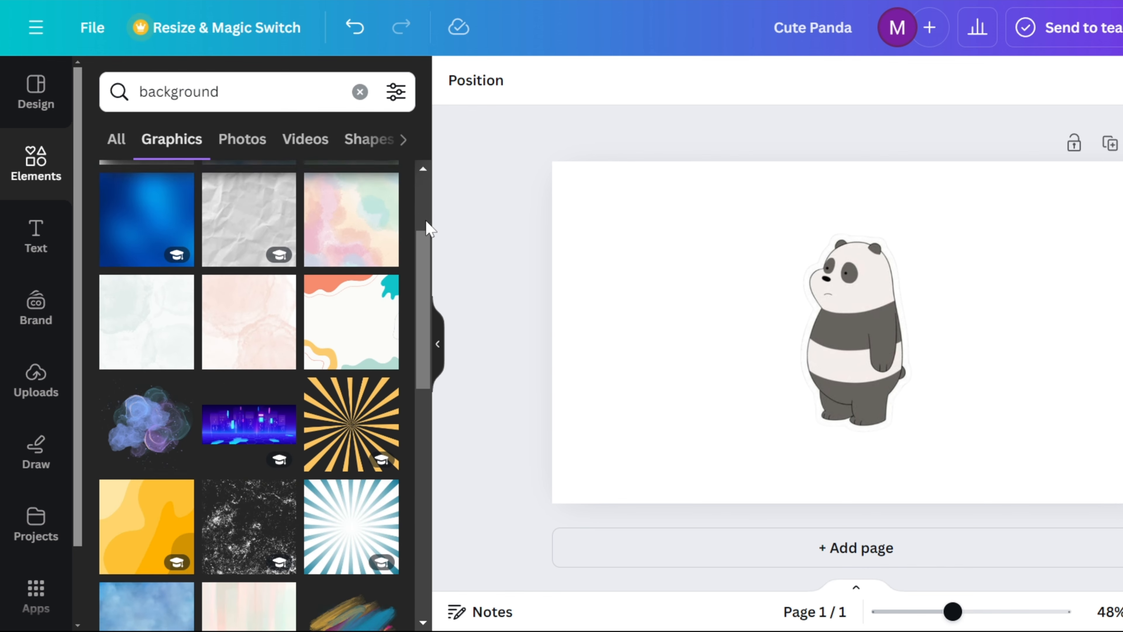
scroll(427, 228, "down", 4)
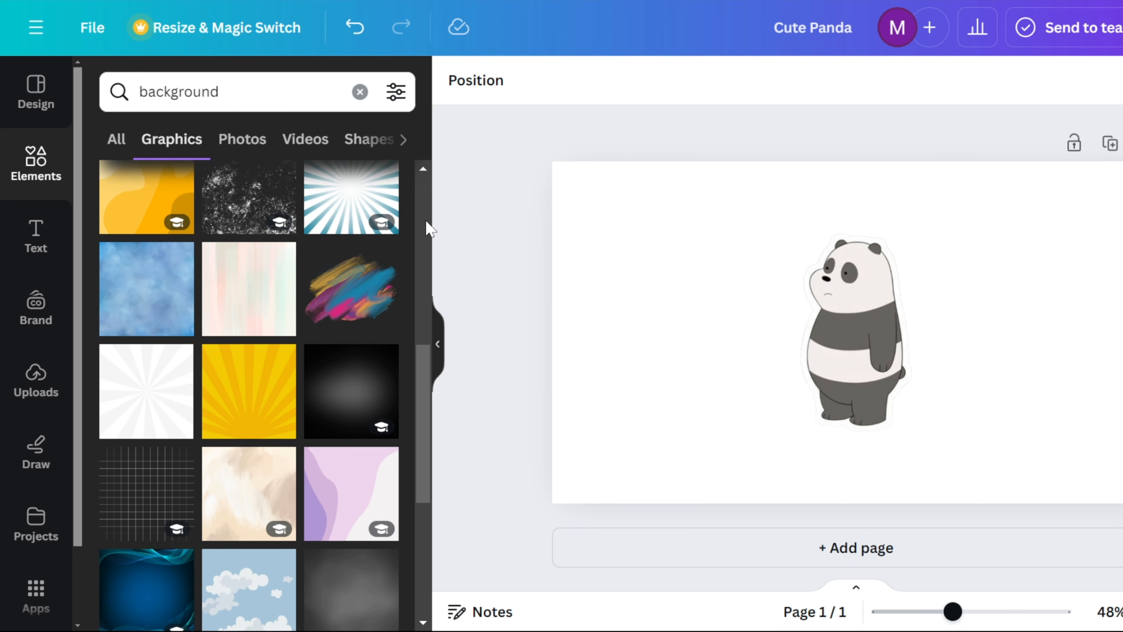
left_click(131, 313)
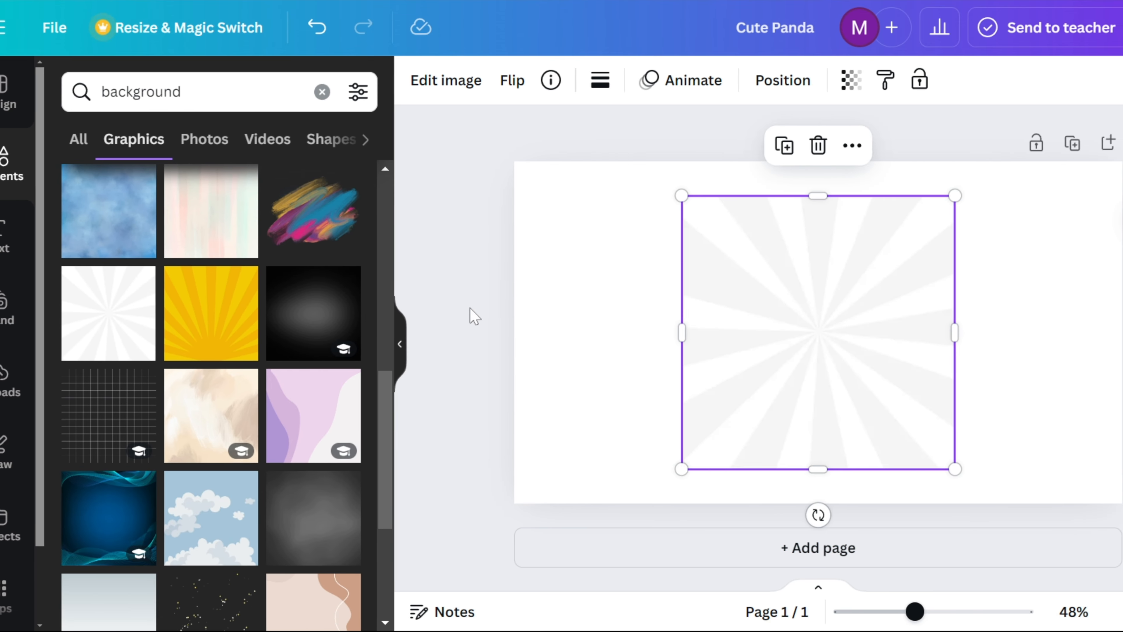
Step: Stretch the sunburst graphic to all four page edges so it covers the whole thumbnail
left_click_drag(717, 327, 632, 332)
left_click_drag(507, 332, 429, 330)
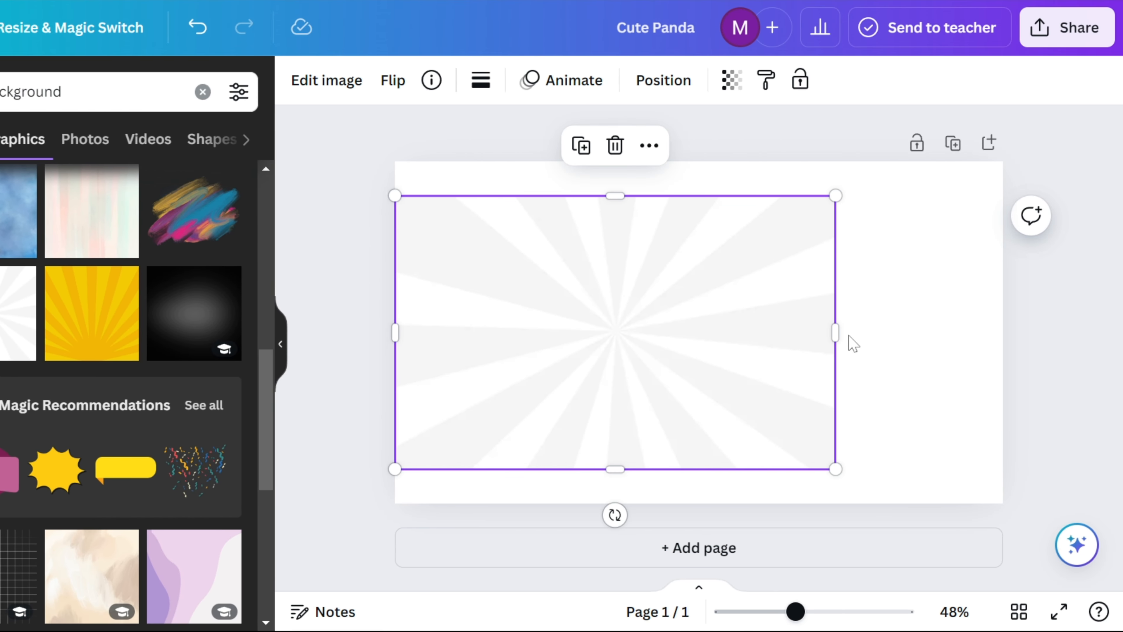
left_click_drag(871, 332, 1003, 331)
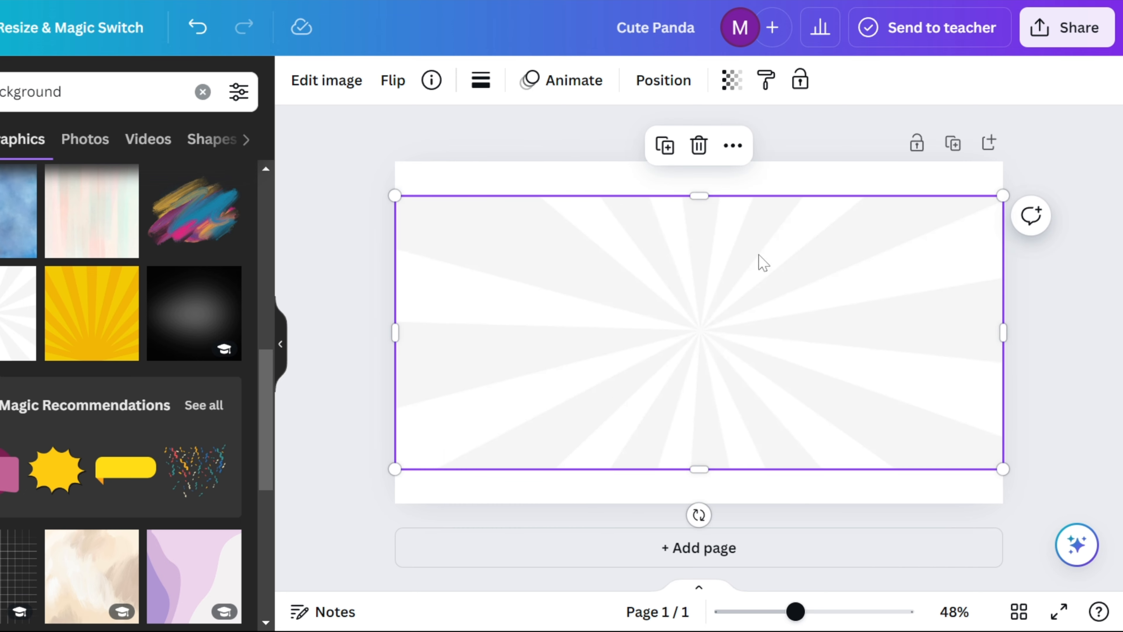
left_click_drag(699, 196, 692, 162)
left_click_drag(698, 463, 702, 502)
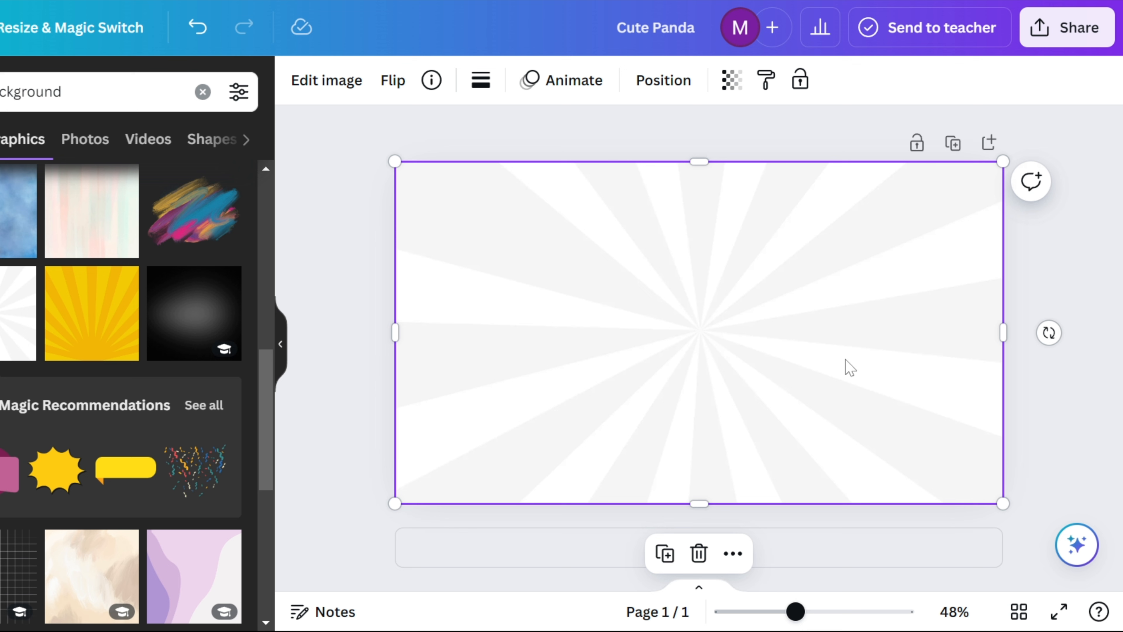
Step: Send the sunburst graphic backward one layer, behind the panda, and deselect it
right_click(955, 321)
mouse_move(825, 288)
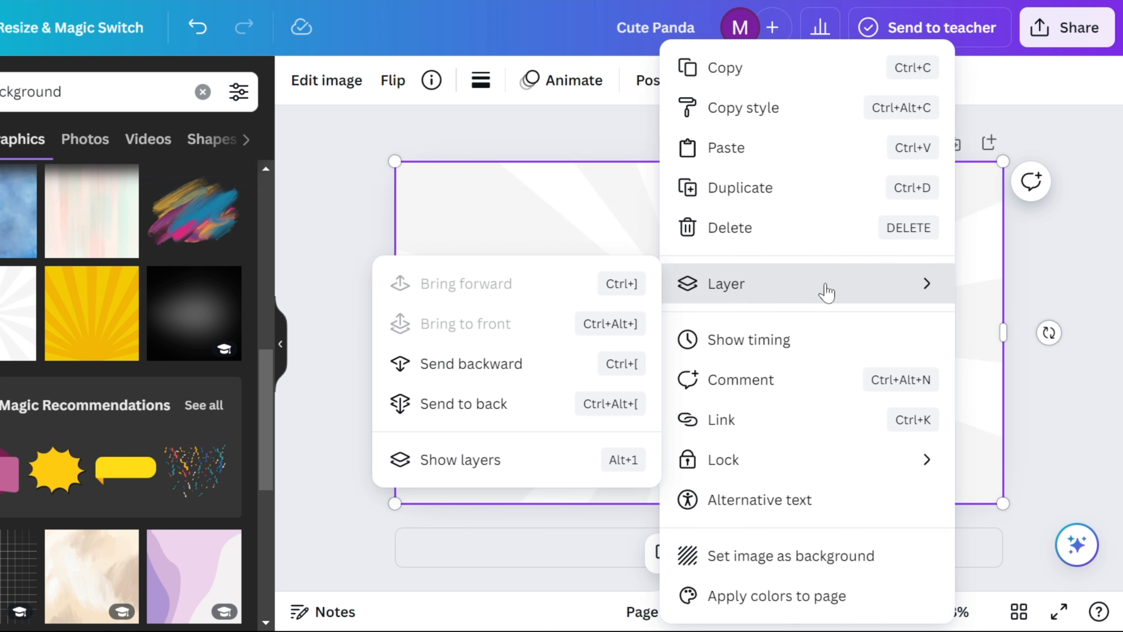
left_click(553, 376)
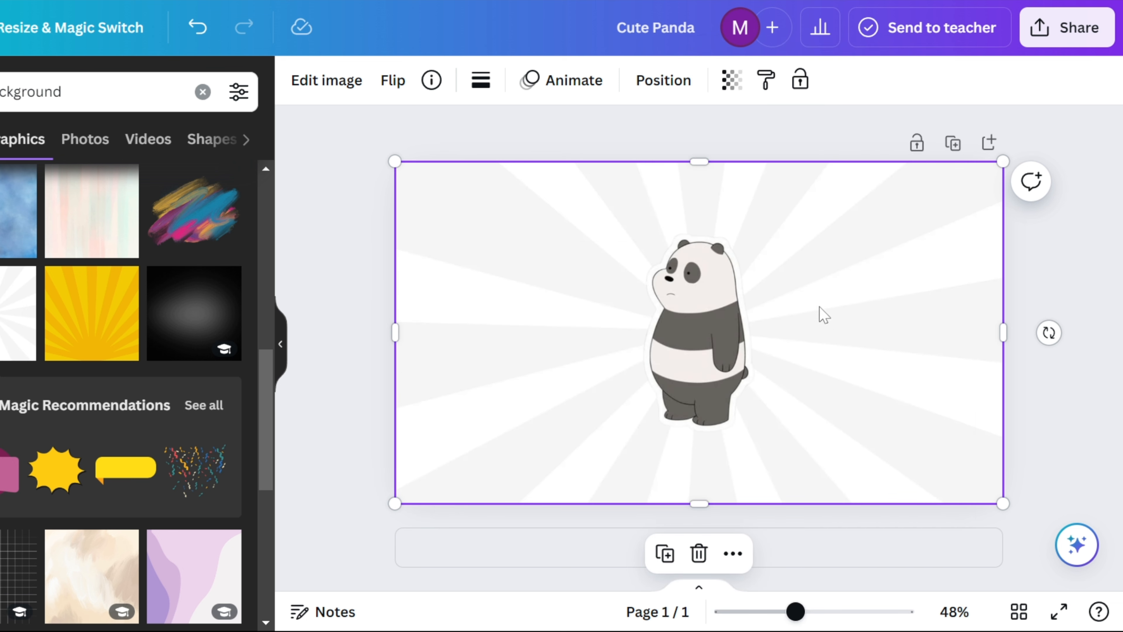
key("Escape")
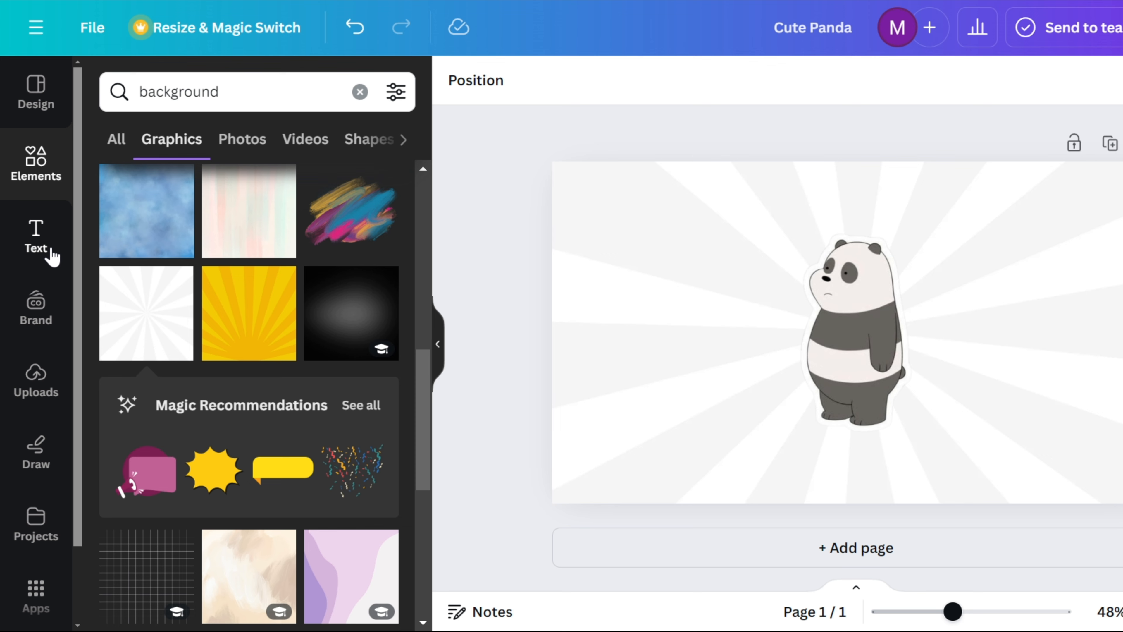
Step: Add a heading to the page with the text "Cute Panda"
left_click(51, 254)
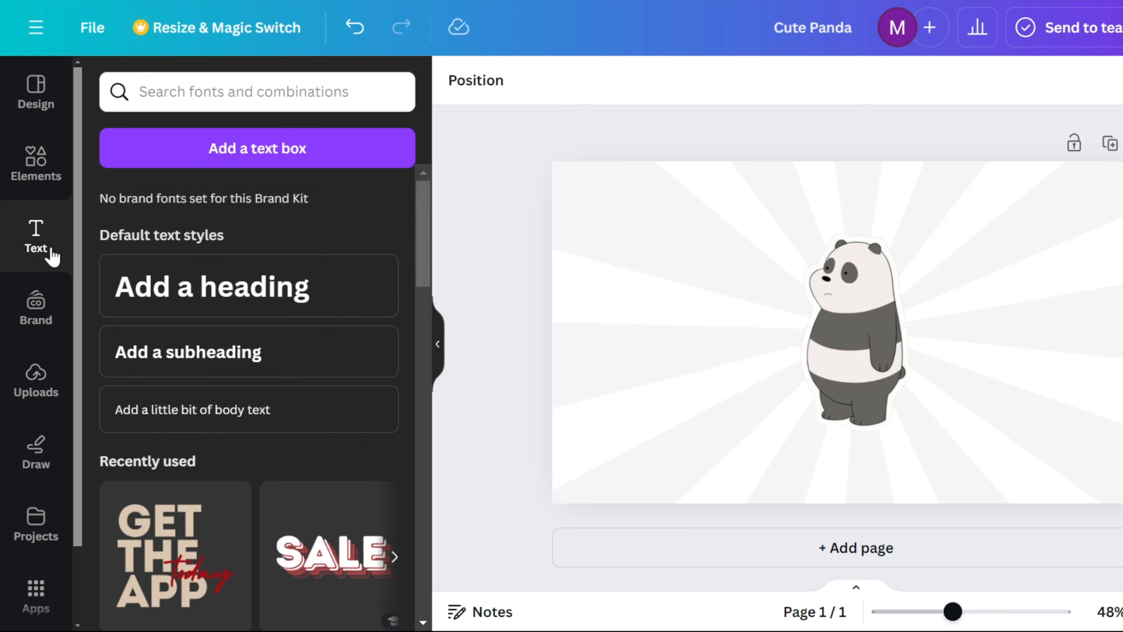
left_click(339, 306)
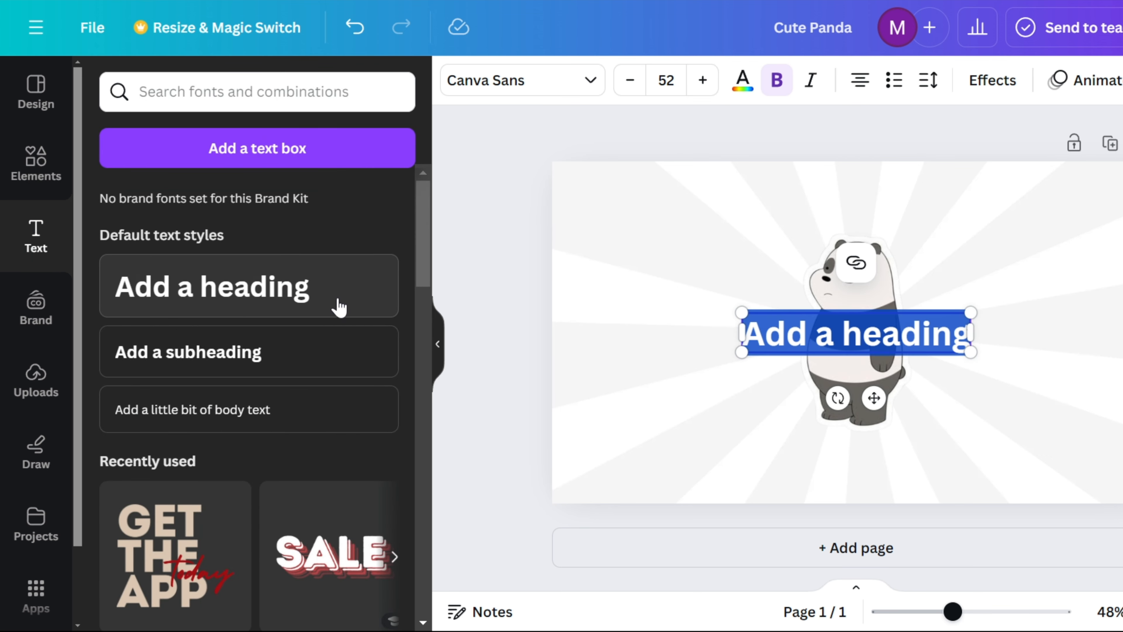
type("Cute Panda")
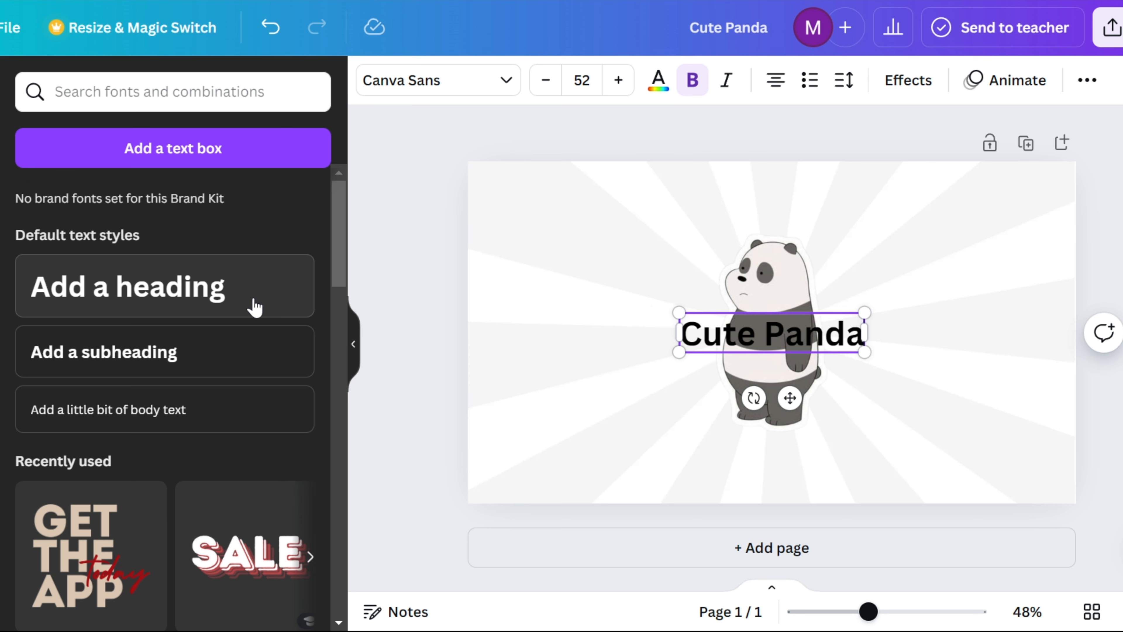
Step: Set the "Cute Panda" heading in the Intro Rust font at size 100
left_click(466, 91)
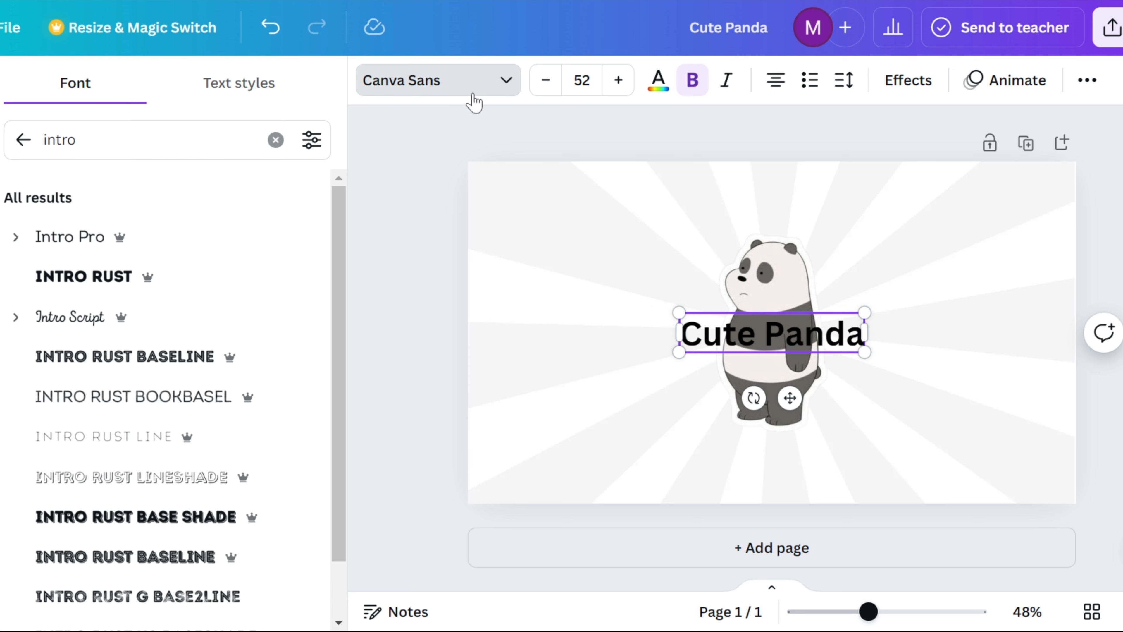
left_click(241, 288)
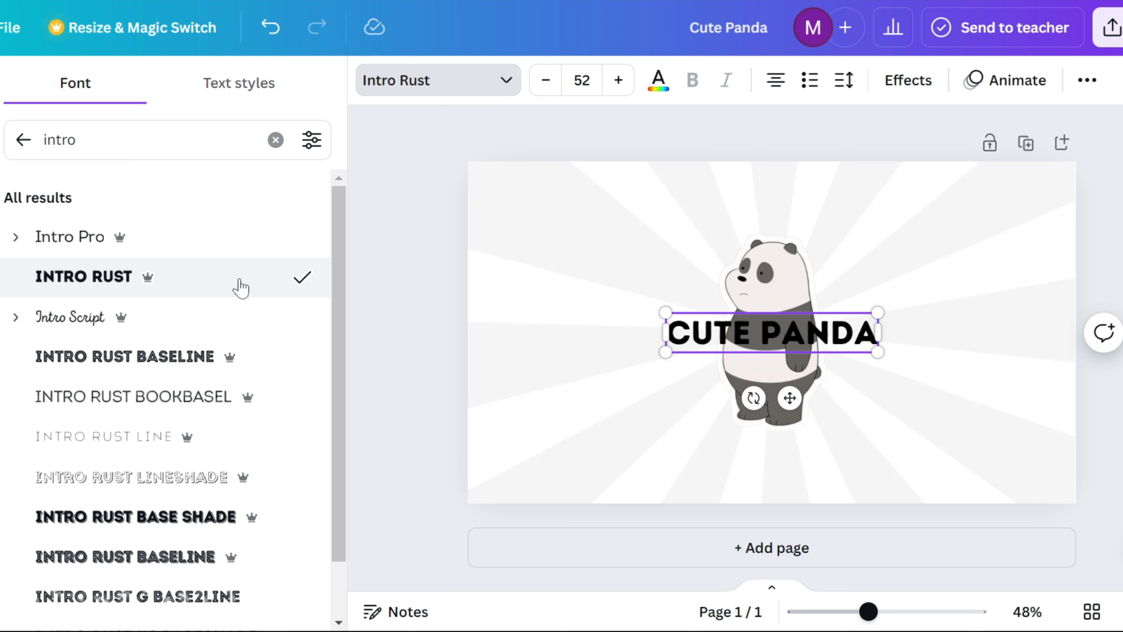
left_click(581, 80)
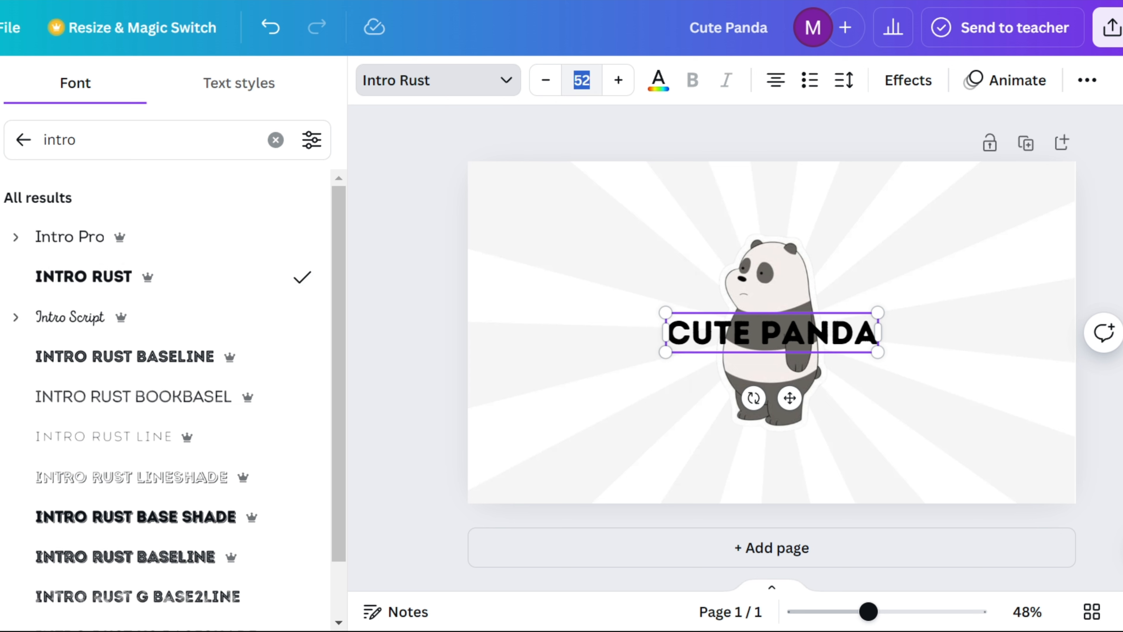
key("Return")
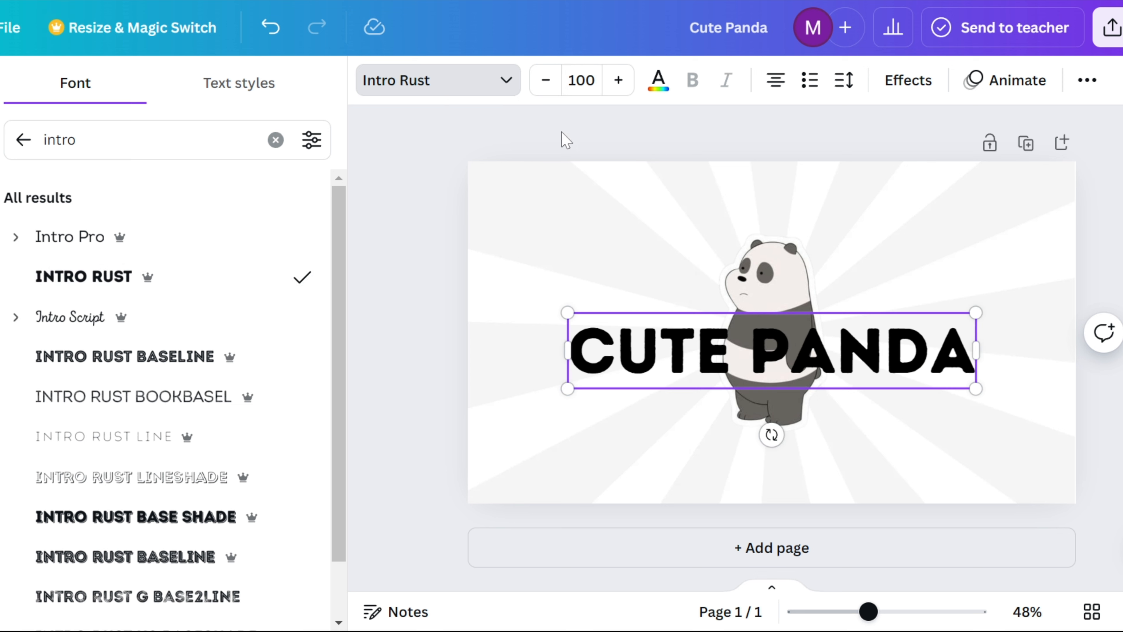
Step: Recolor the heading dark grey using a photo color taken from the panda image
left_click(658, 87)
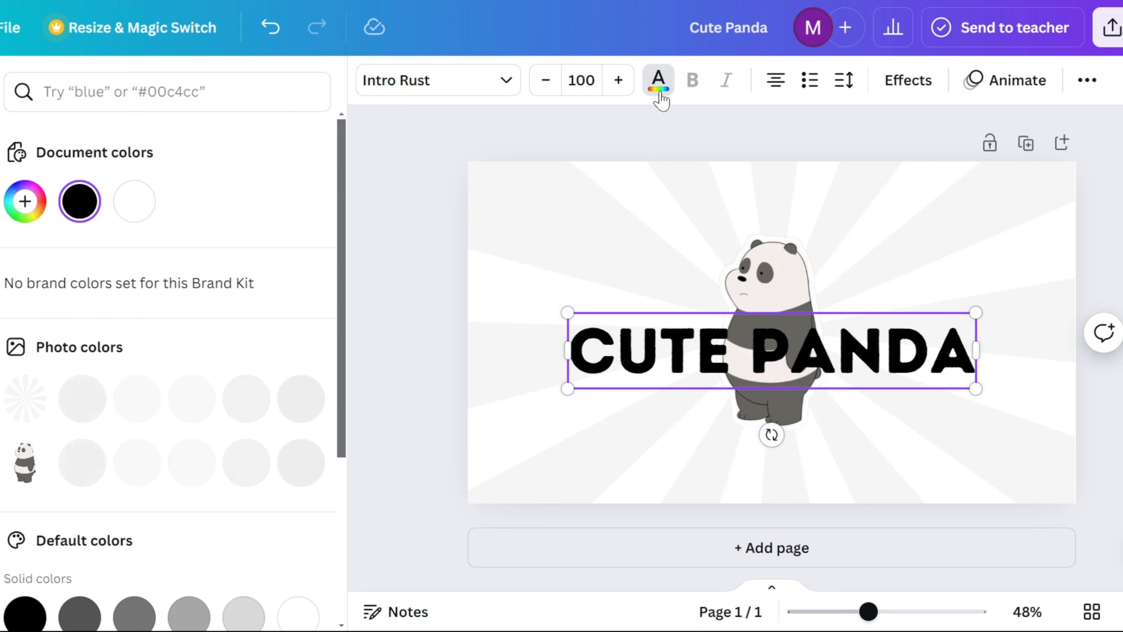
left_click(244, 454)
left_click(658, 80)
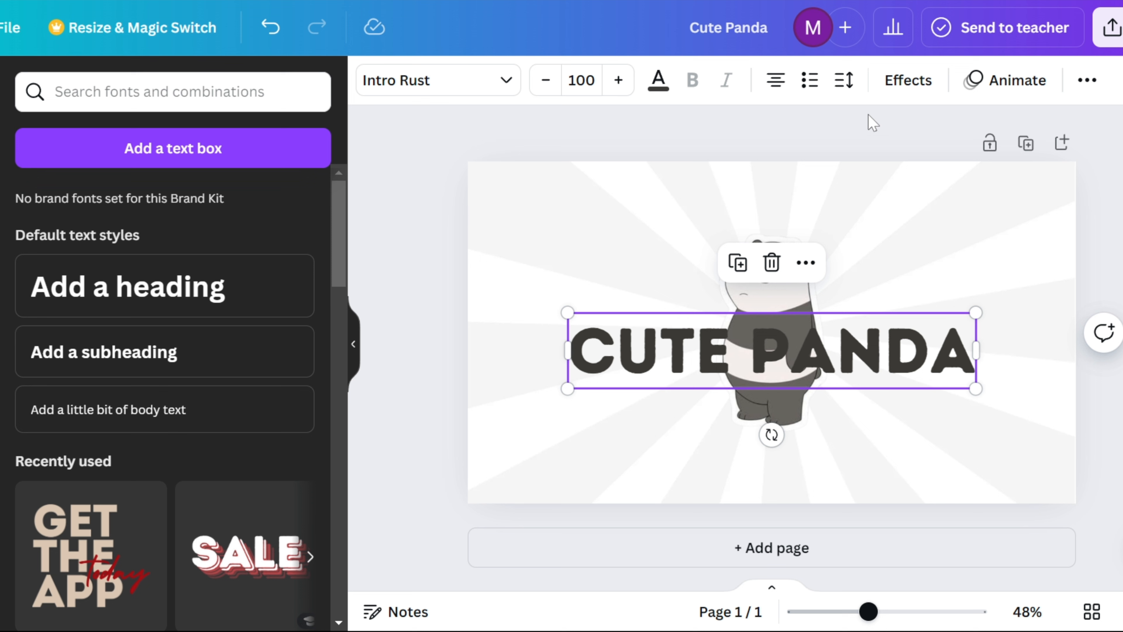
Step: Apply the Lift effect to the heading and bend it with the Curve shape at a value of 20
left_click(904, 88)
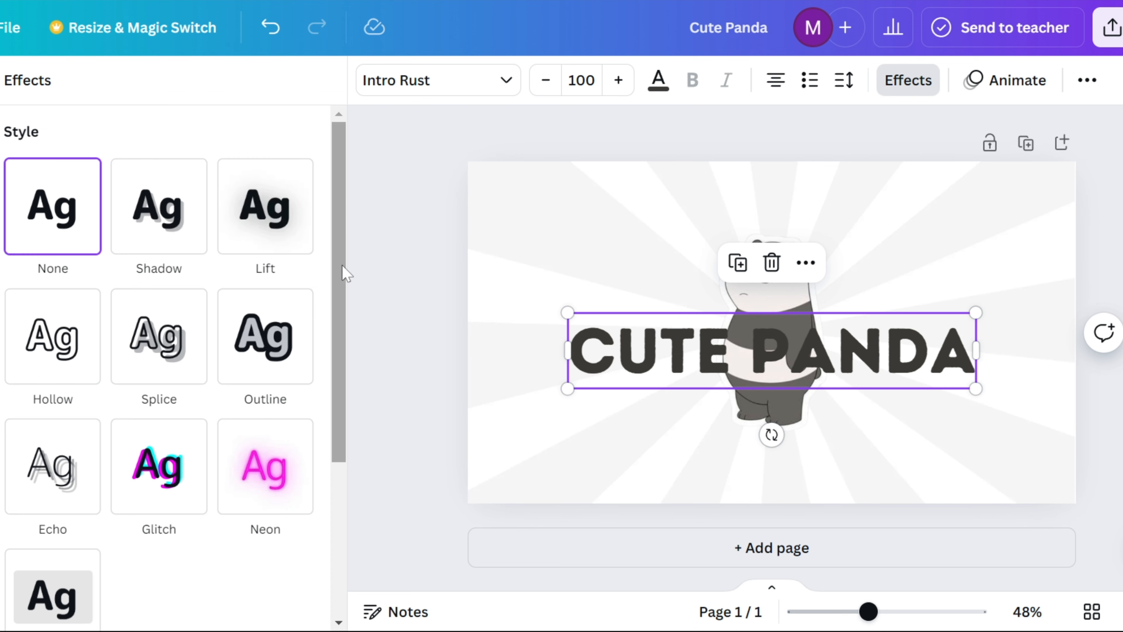
left_click(280, 252)
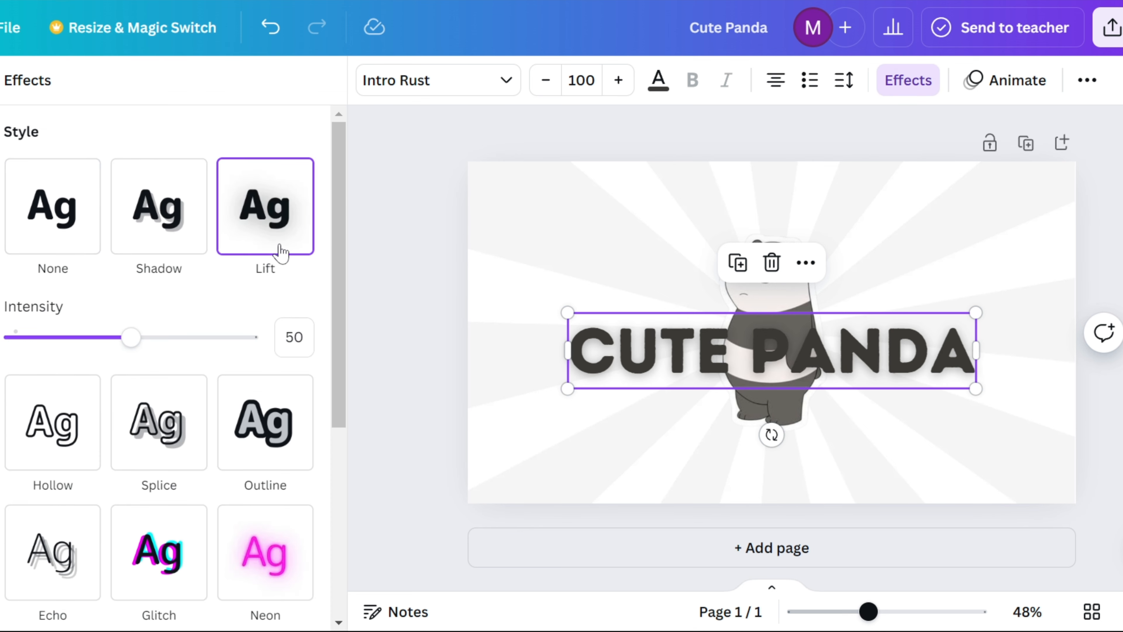
scroll(245, 320, "down", 7)
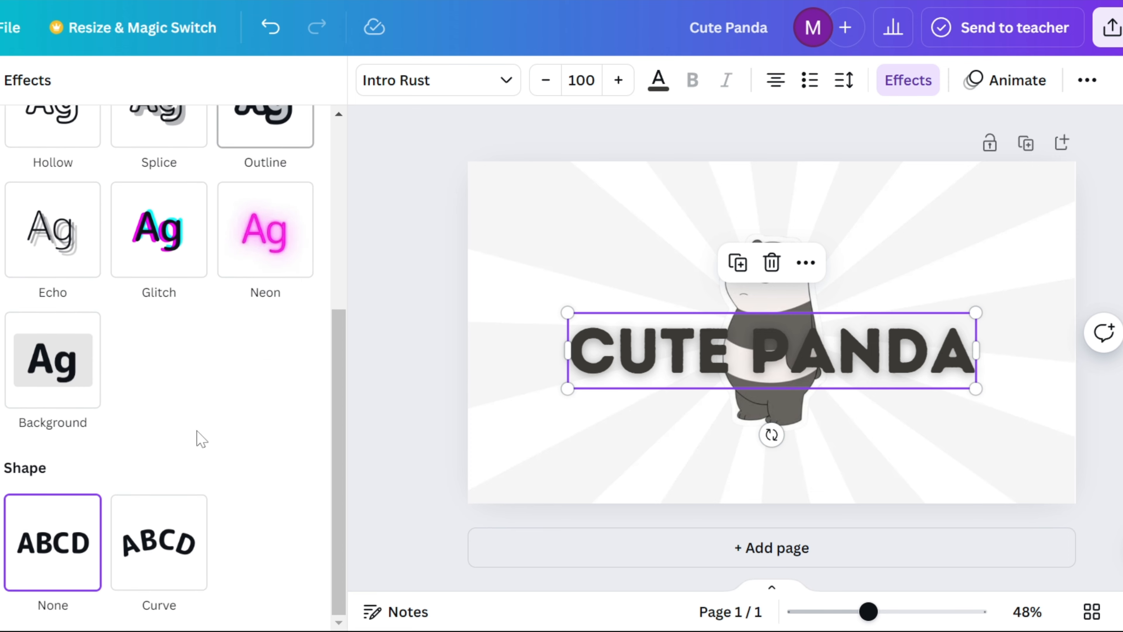
left_click(166, 530)
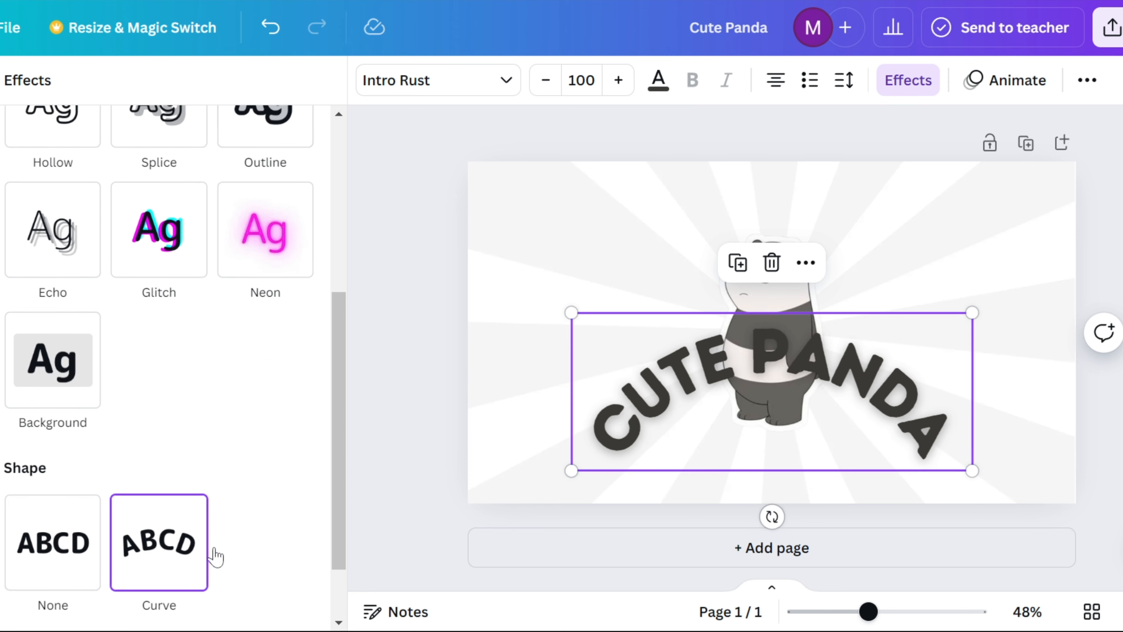
scroll(217, 561, "down", 2)
left_click_drag(221, 584, 153, 586)
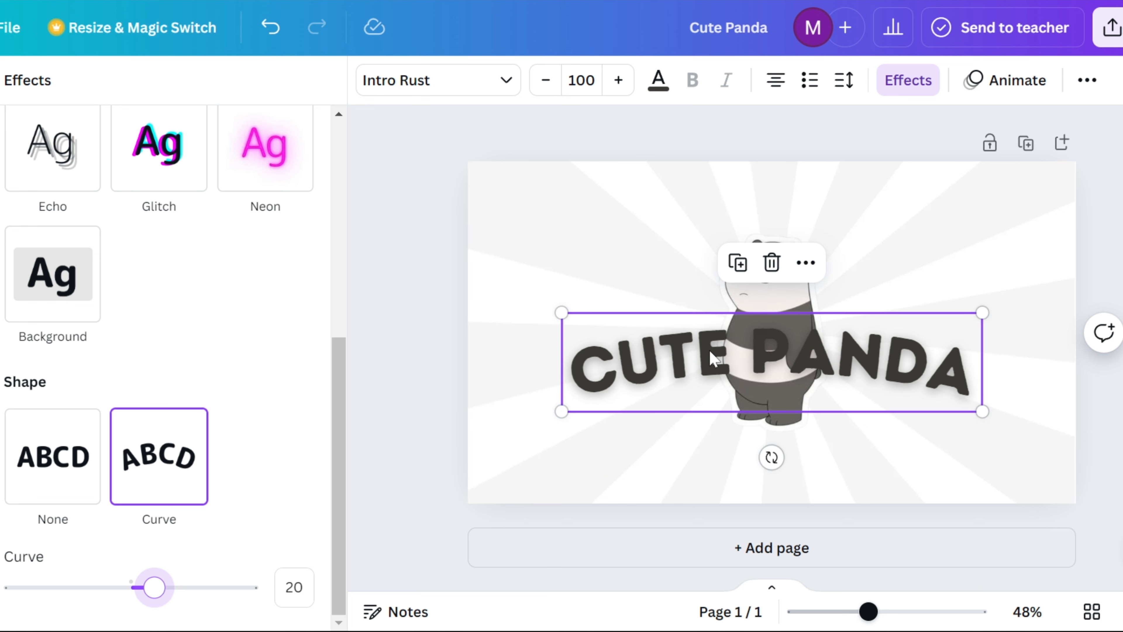
Step: Move the curved heading to the upper part of the page above the panda, shift the panda slightly down, and deselect everything
left_click_drag(778, 345, 785, 232)
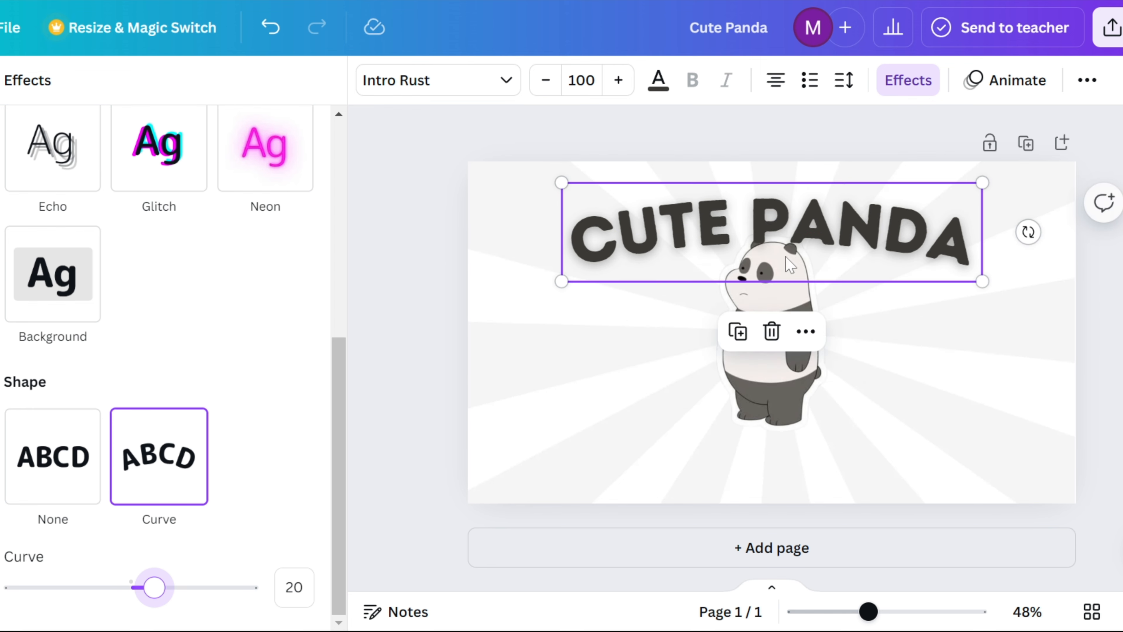
left_click(659, 396)
left_click_drag(751, 367, 752, 380)
left_click_drag(663, 212, 672, 203)
left_click(559, 216)
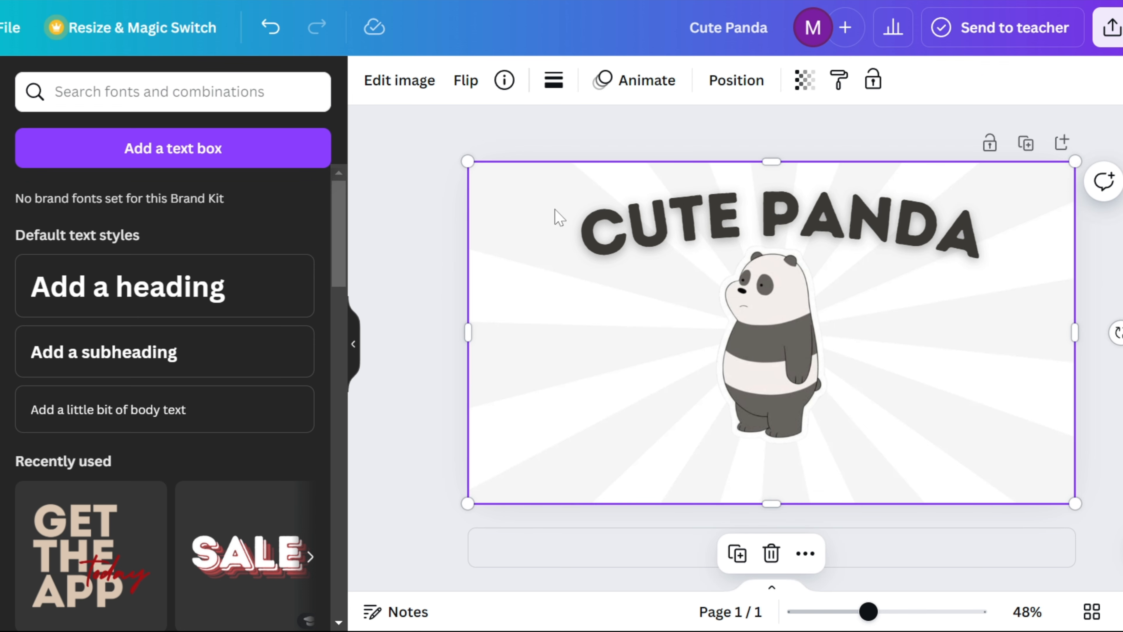
left_click(739, 388)
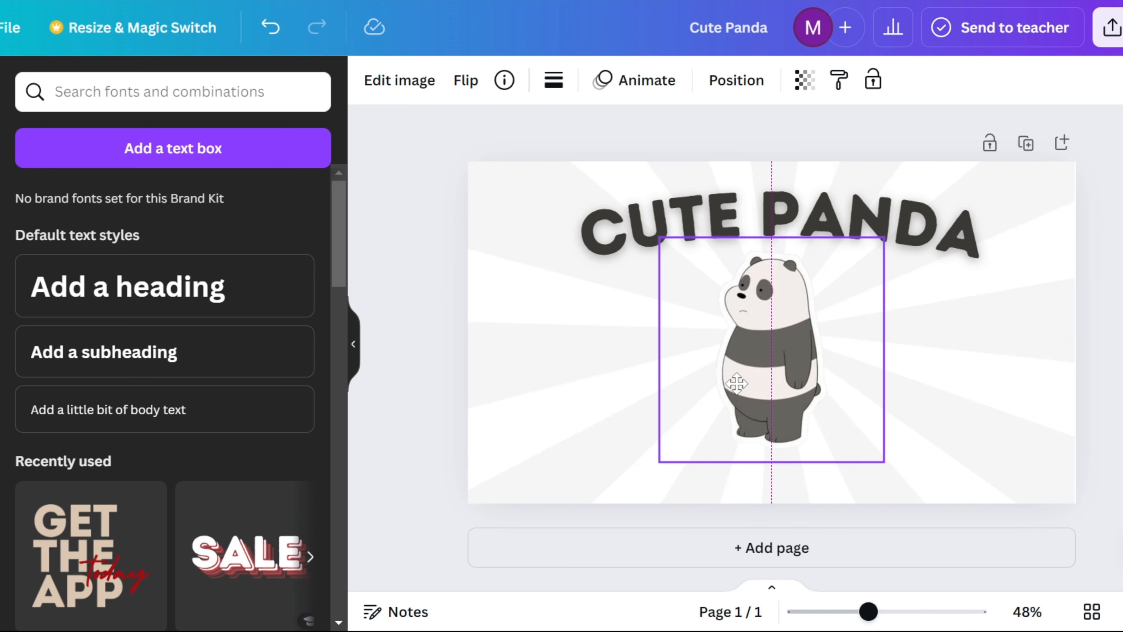
left_click(599, 350)
key("Escape")
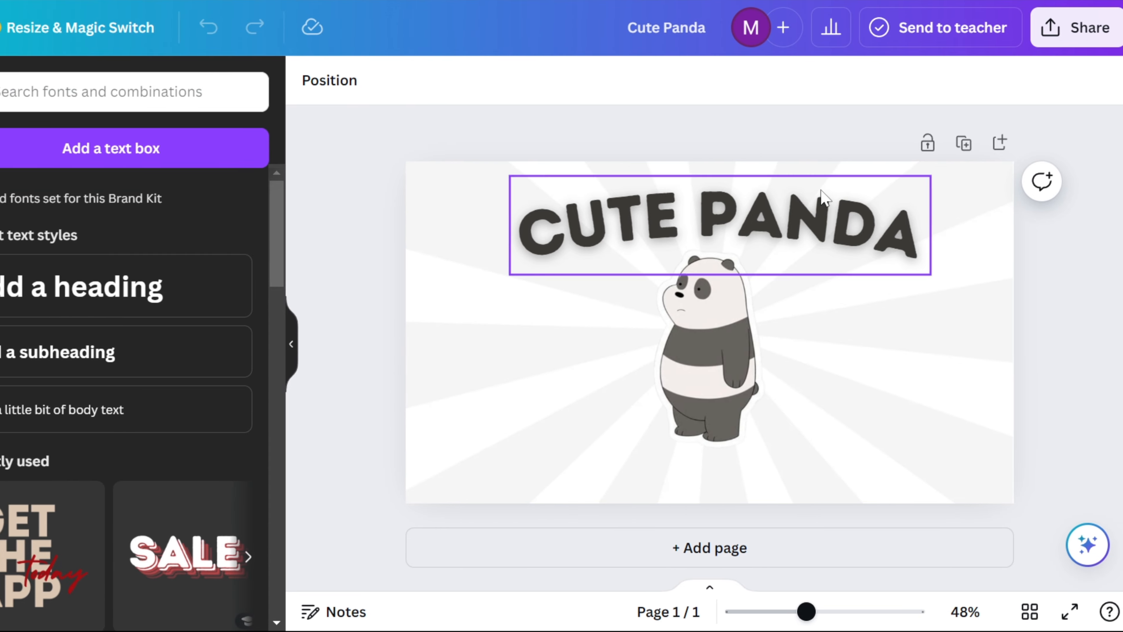
Step: Download the finished thumbnail as a JPG file
left_click(1041, 44)
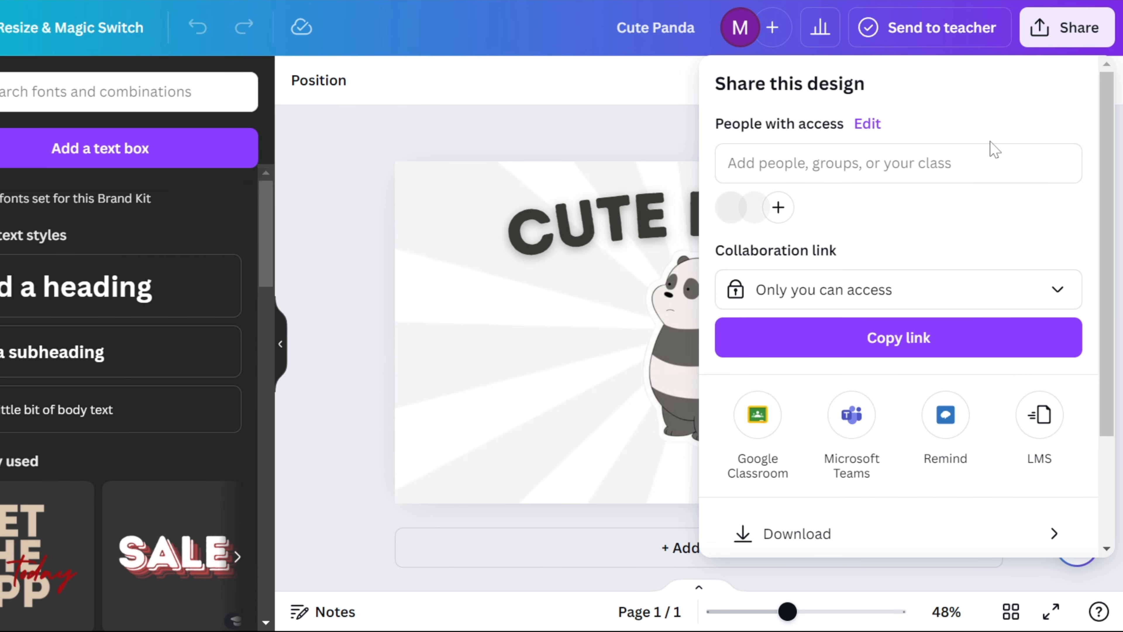
scroll(966, 247, "down", 3)
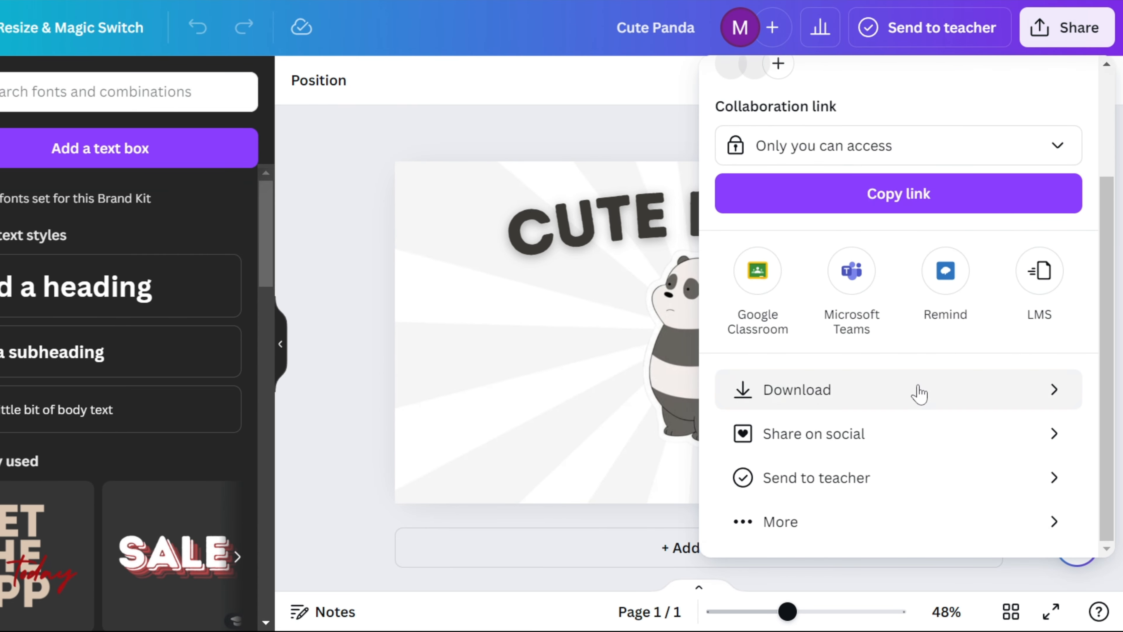
left_click(911, 398)
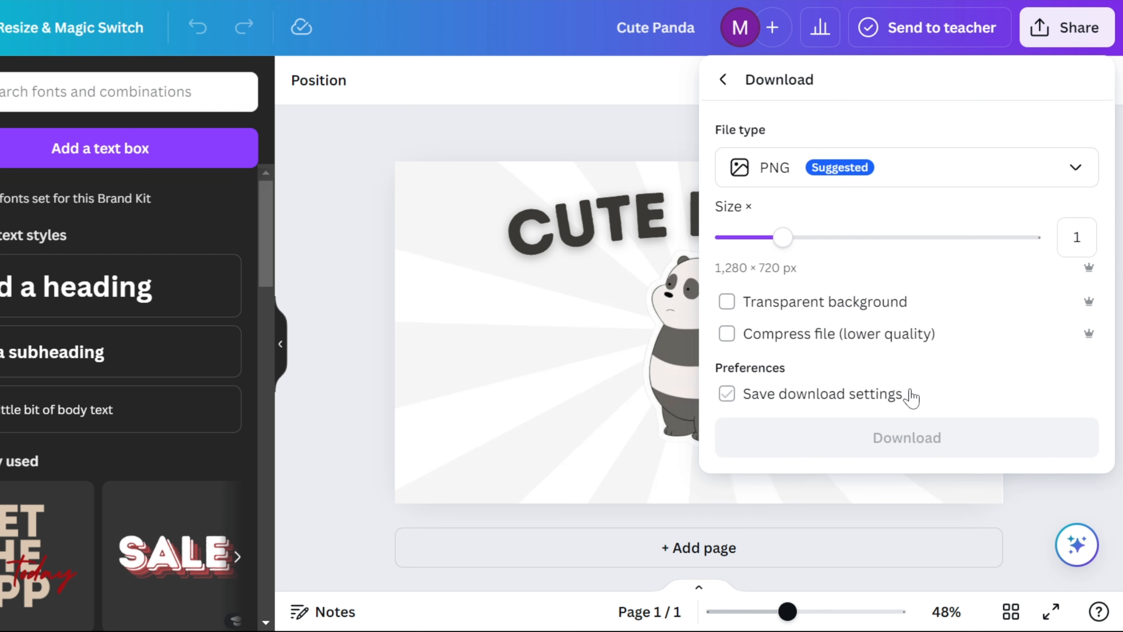
left_click(906, 194)
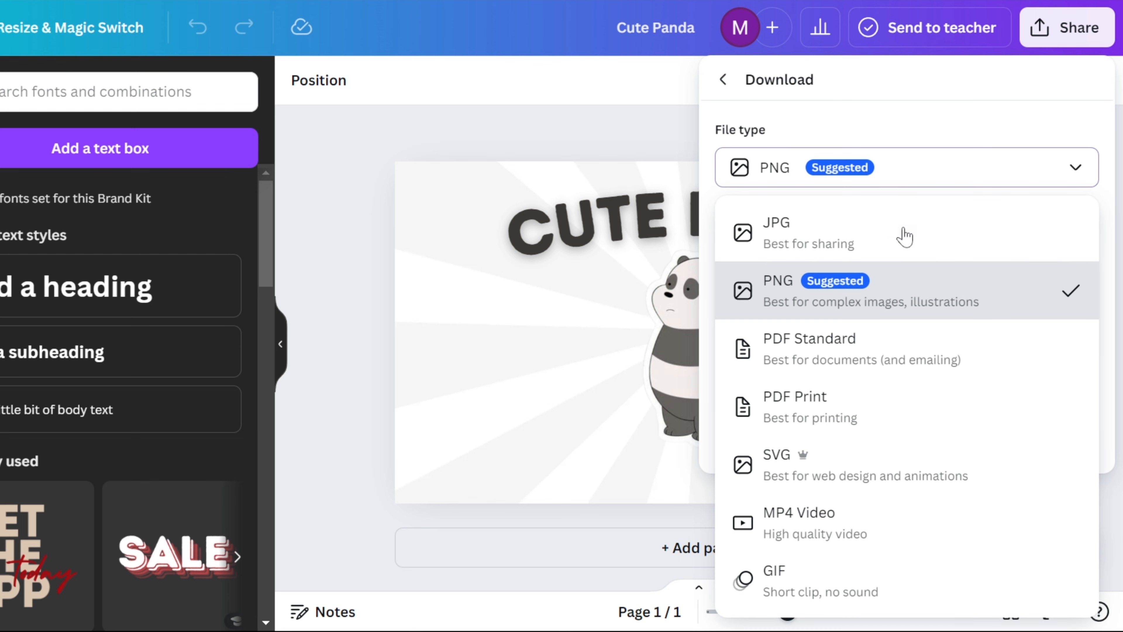
left_click(866, 257)
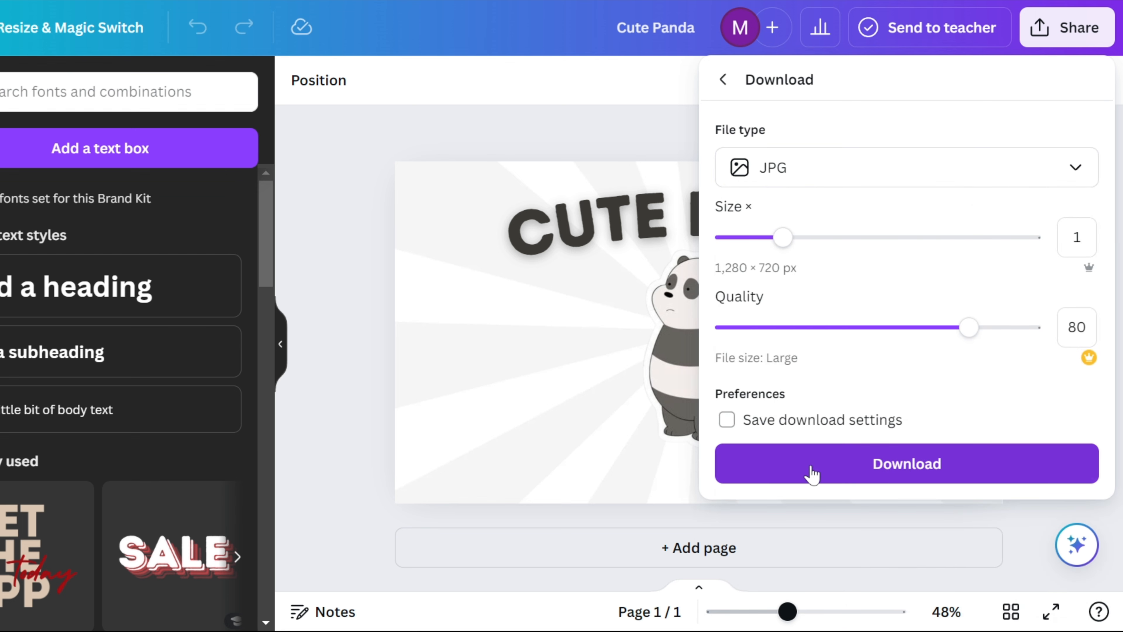
left_click(800, 469)
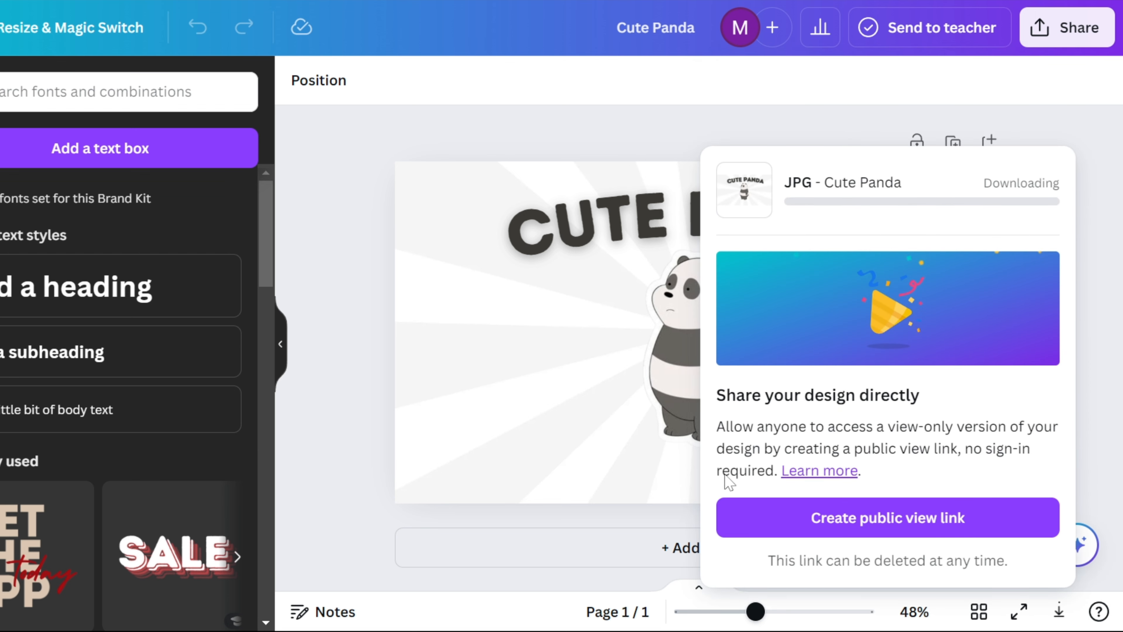